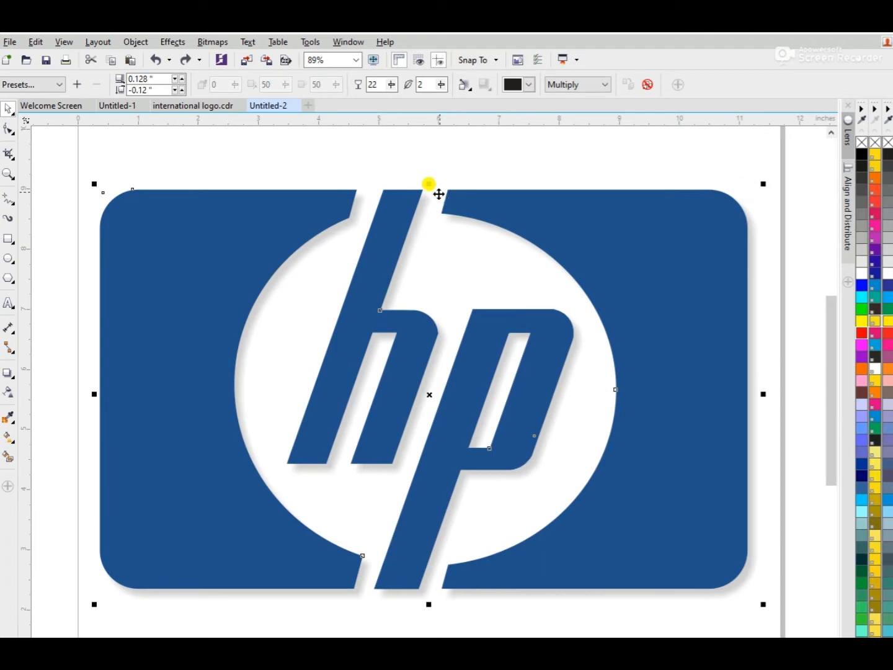
# - Remove the drop shadow from the HP logo and ungroup it
pyautogui.click(648, 82)
pyautogui.click(542, 170)
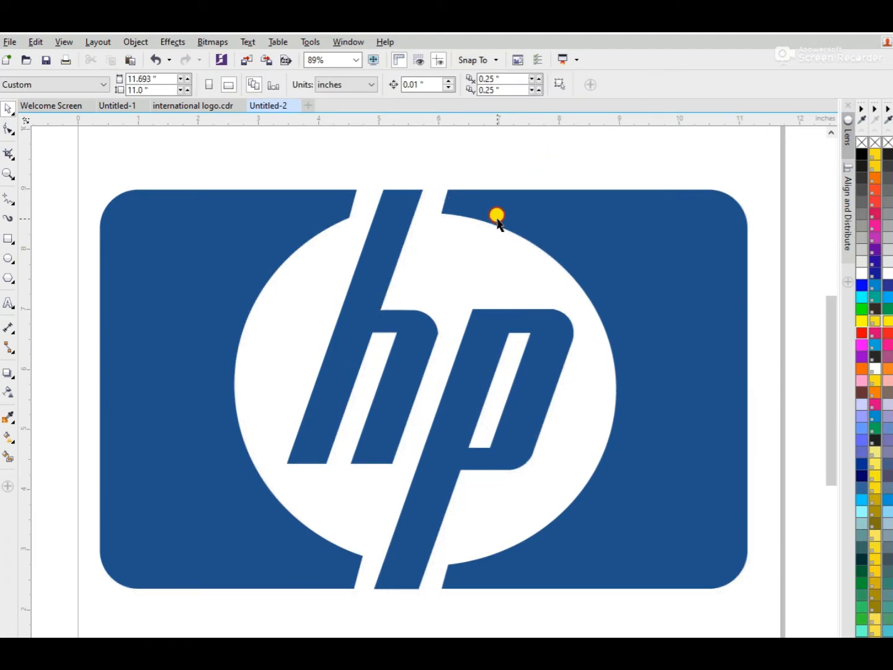
pyautogui.click(486, 205)
pyautogui.click(438, 84)
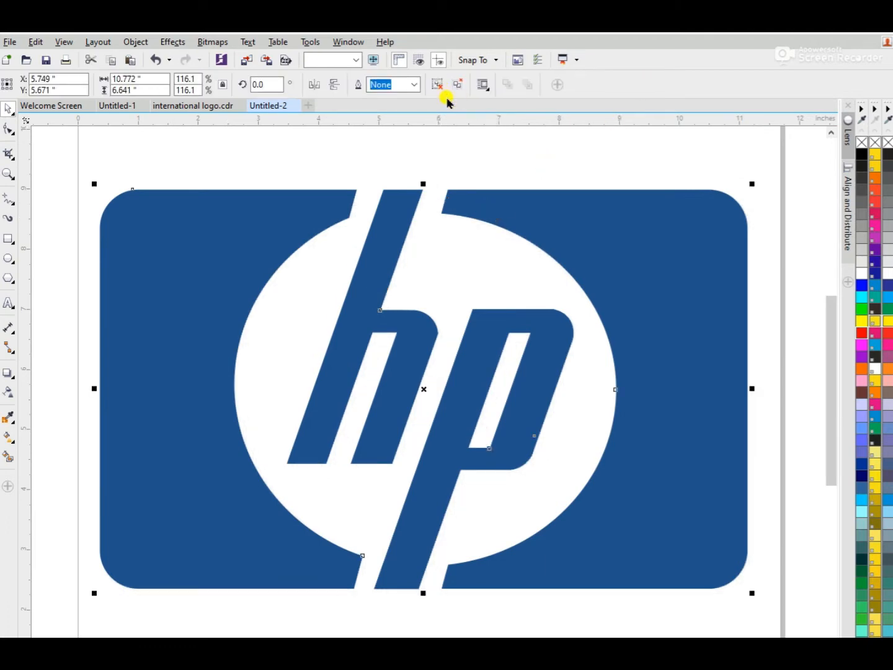
# - Pull the logo's separate side panels and letters apart to show the individual pieces
pyautogui.moveTo(493, 208); pyautogui.dragTo(594, 163)
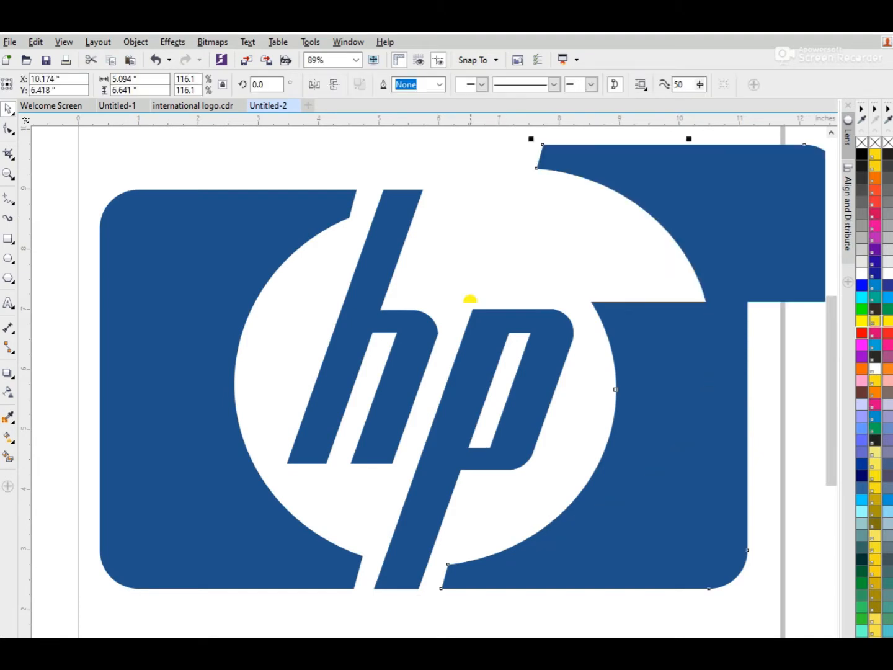
pyautogui.moveTo(484, 317); pyautogui.dragTo(569, 248)
pyautogui.moveTo(370, 296); pyautogui.dragTo(495, 248)
pyautogui.moveTo(307, 215); pyautogui.dragTo(530, 192)
pyautogui.moveTo(681, 210); pyautogui.dragTo(367, 321)
pyautogui.moveTo(627, 265); pyautogui.dragTo(478, 164)
# - Undo the piece moves, the ungrouping and the shadow removal on the HP logo
pyautogui.hotkey('ctrl', 'z')
pyautogui.hotkey('ctrl', 'z')
pyautogui.hotkey('ctrl', 'z')
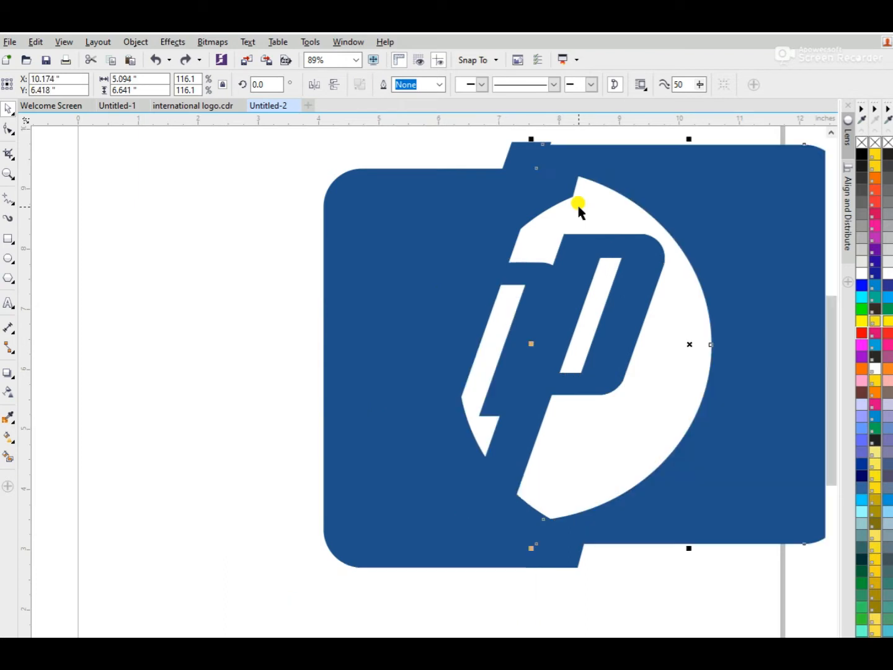
pyautogui.hotkey('ctrl', 'shift', 'z')
pyautogui.hotkey('ctrl', 'shift', 'z')
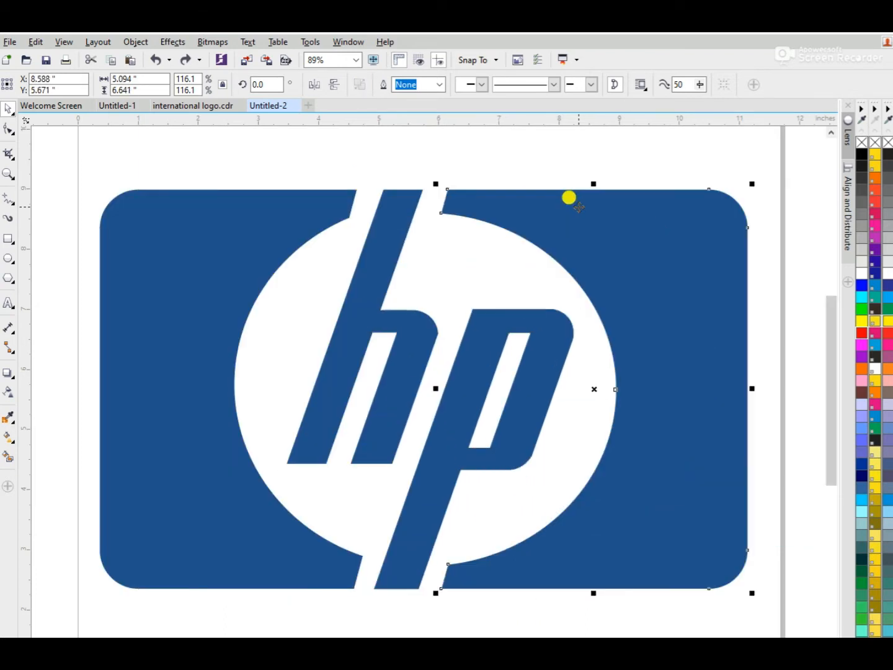
pyautogui.hotkey('ctrl', 'a')
pyautogui.hotkey('ctrl', 'z')
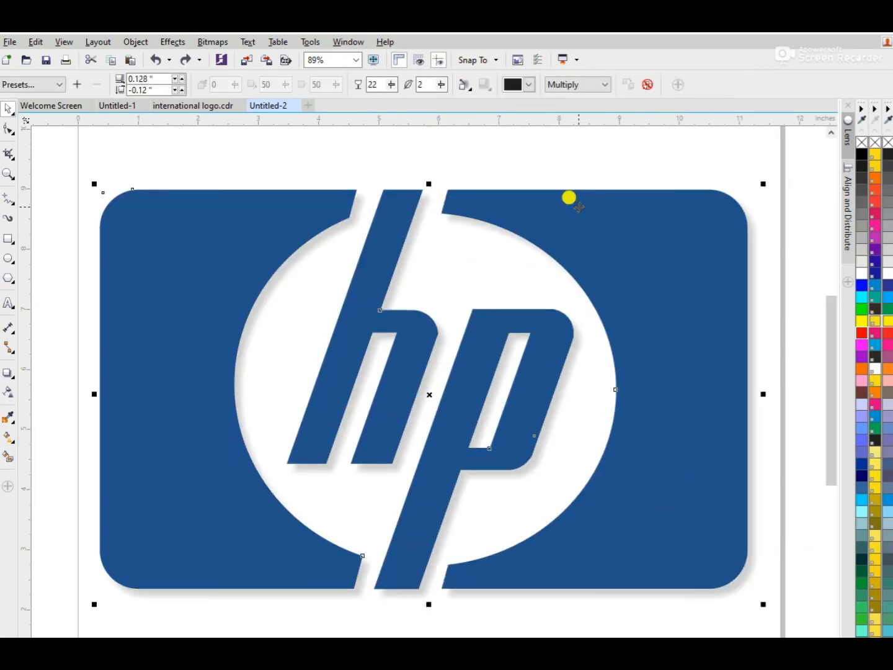
# - Move the finished HP logo off the page into the empty space above it
pyautogui.click(593, 166)
pyautogui.scroll(-2, 592, 165)
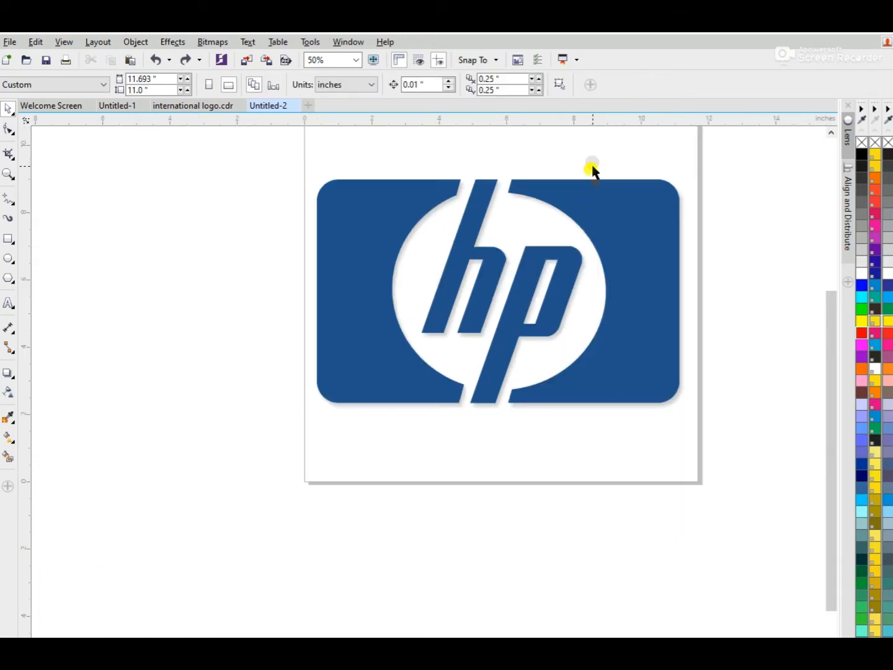
pyautogui.click(829, 131)
pyautogui.click(830, 131)
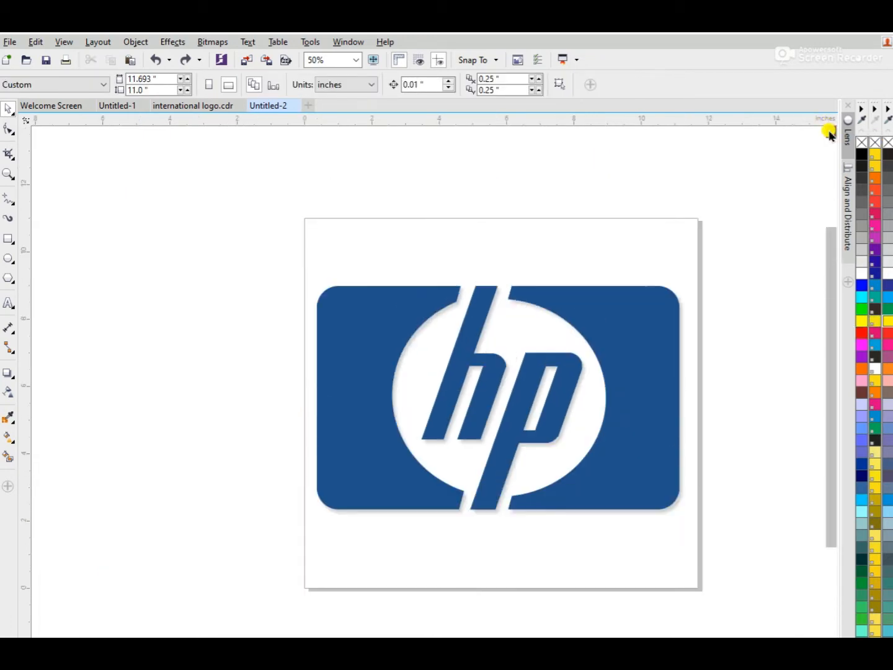
pyautogui.click(829, 131)
pyautogui.click(829, 132)
pyautogui.click(625, 421)
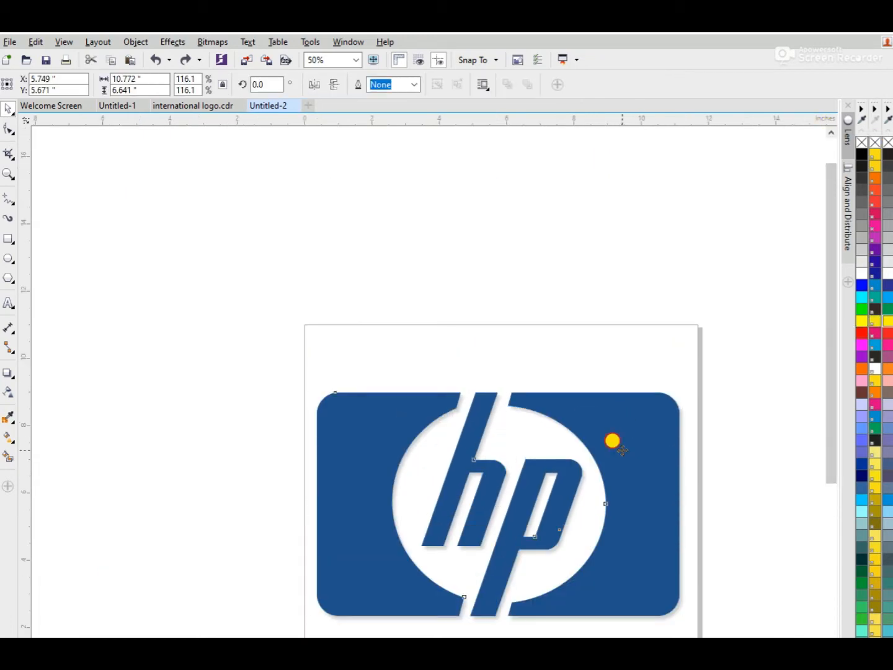
pyautogui.moveTo(612, 441); pyautogui.dragTo(667, 137)
# - Draw a rectangle about 10.34 by 6.86 inches across the middle of the empty page
pyautogui.scroll(-1, 745, 427)
pyautogui.press('z')
pyautogui.moveTo(516, 392); pyautogui.dragTo(736, 588)
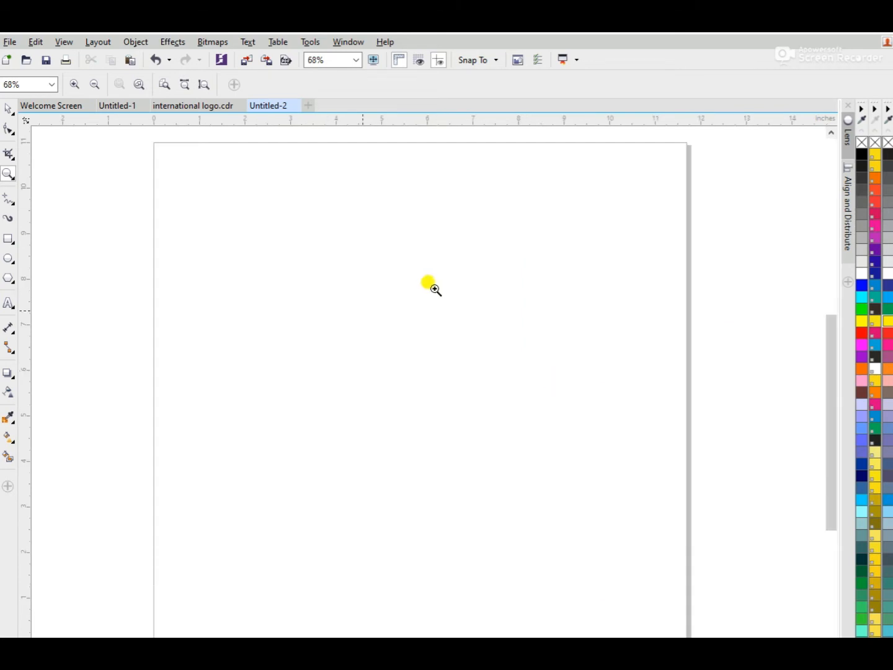
pyautogui.press('space')
pyautogui.click(8, 240)
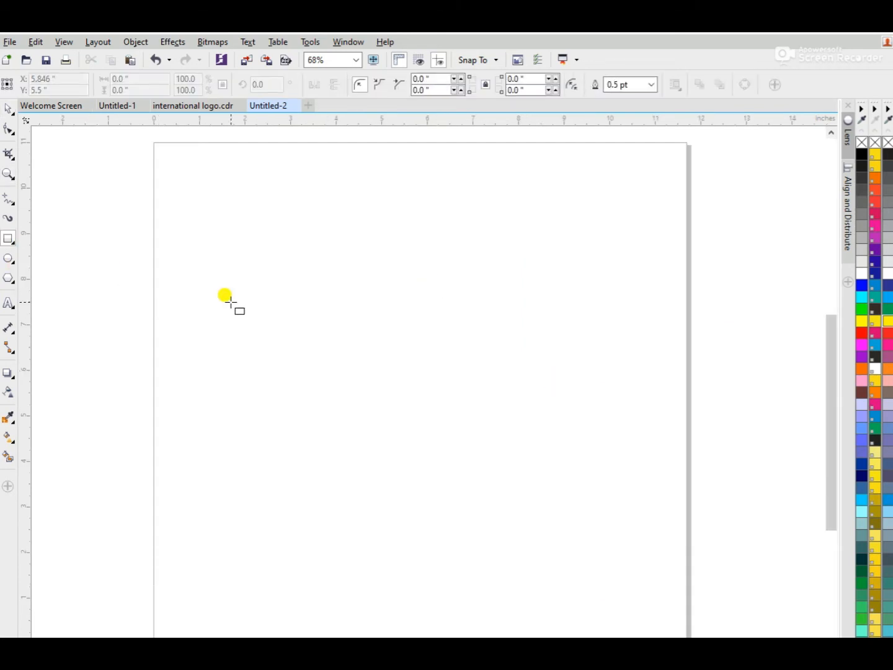
pyautogui.moveTo(185, 208); pyautogui.dragTo(657, 519)
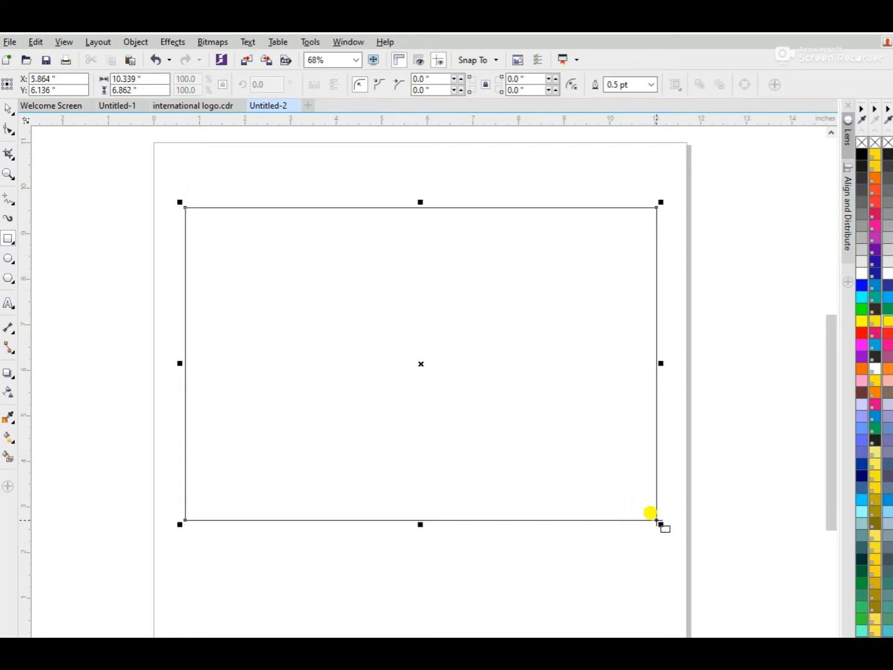
# - Round all four corners of the large rectangle with the Shape tool
pyautogui.click(9, 131)
pyautogui.moveTo(184, 207); pyautogui.dragTo(210, 235)
pyautogui.press('space')
pyautogui.click(228, 175)
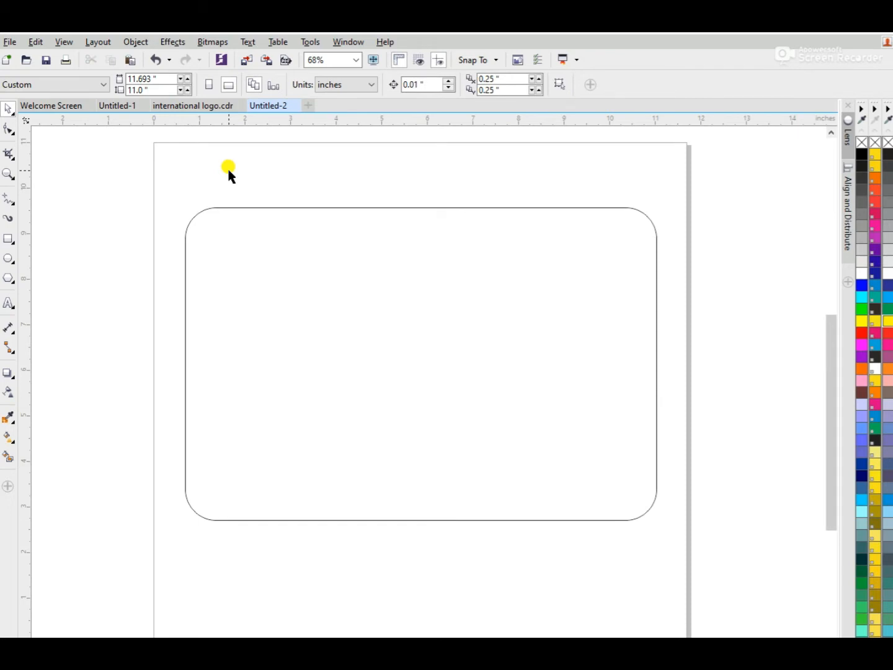
# - Draw a circle about 5.26 inches in diameter and centre it horizontally and vertically in the rounded rectangle
pyautogui.click(8, 259)
pyautogui.moveTo(309, 270); pyautogui.dragTo(547, 502)
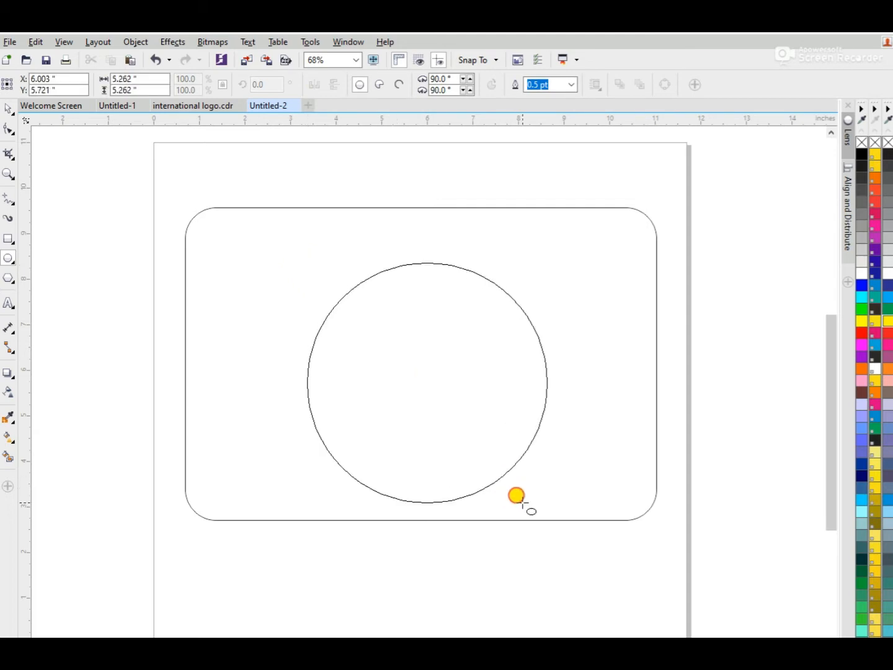
pyautogui.press('space')
pyautogui.moveTo(432, 403)
pyautogui.mouseDown()
pyautogui.moveTo(415, 366)
pyautogui.moveTo(424, 387)
pyautogui.mouseUp()
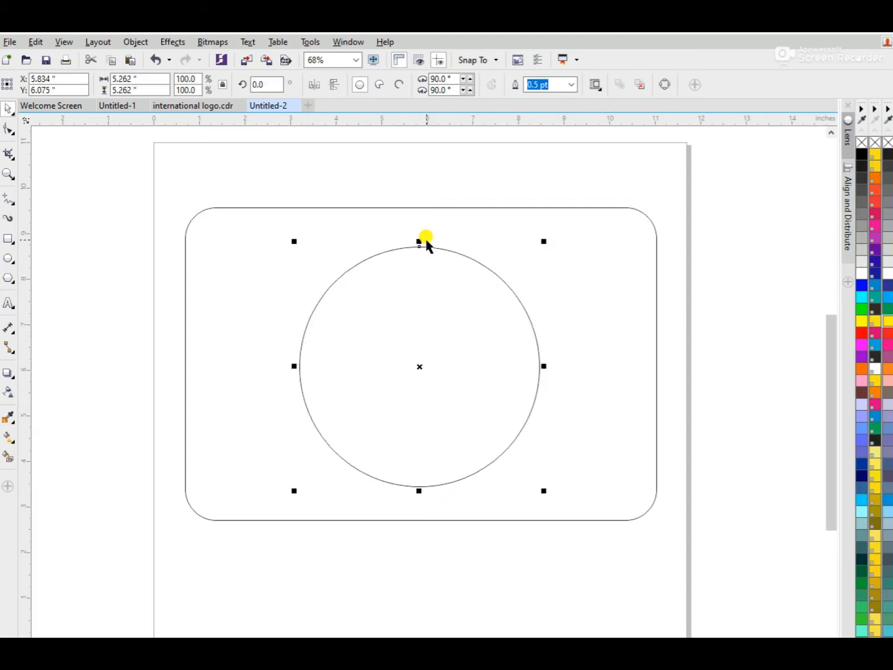
pyautogui.click(431, 207)
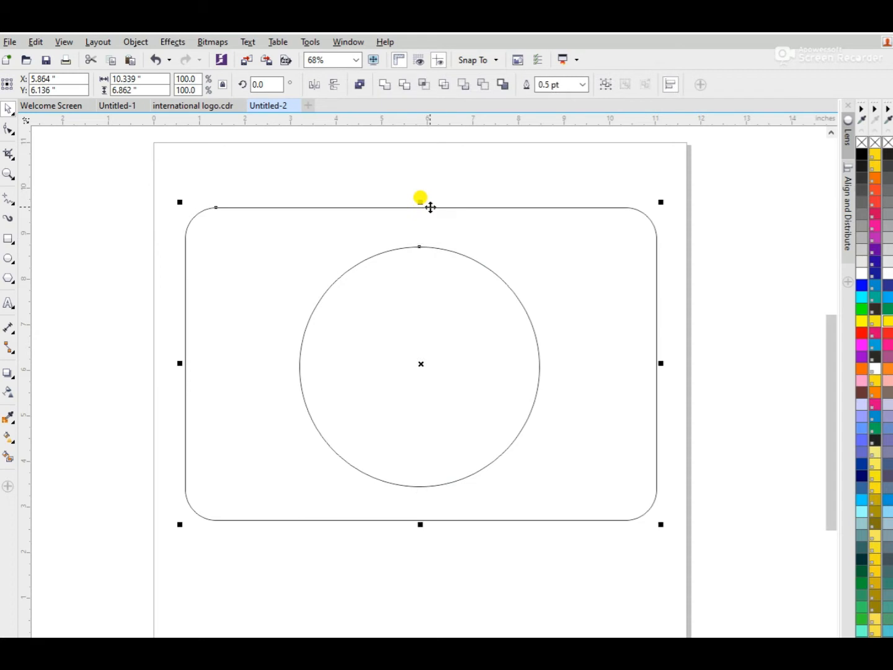
pyautogui.click(407, 174)
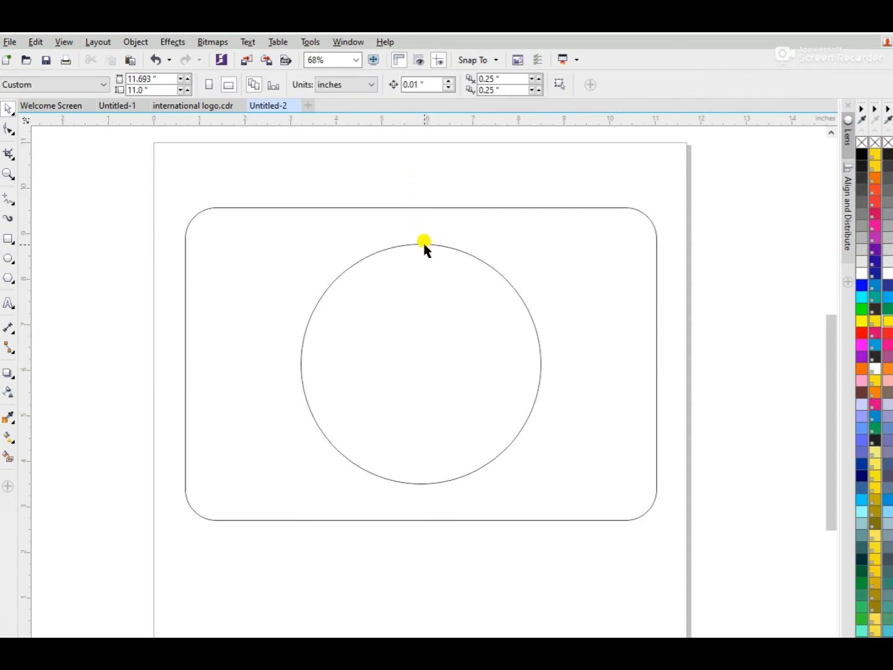
# - Enlarge the circle from its centre to about 5.88 inches in diameter, keeping it centred in the rounded rectangle
pyautogui.click(424, 245)
pyautogui.moveTo(544, 486); pyautogui.dragTo(558, 516)
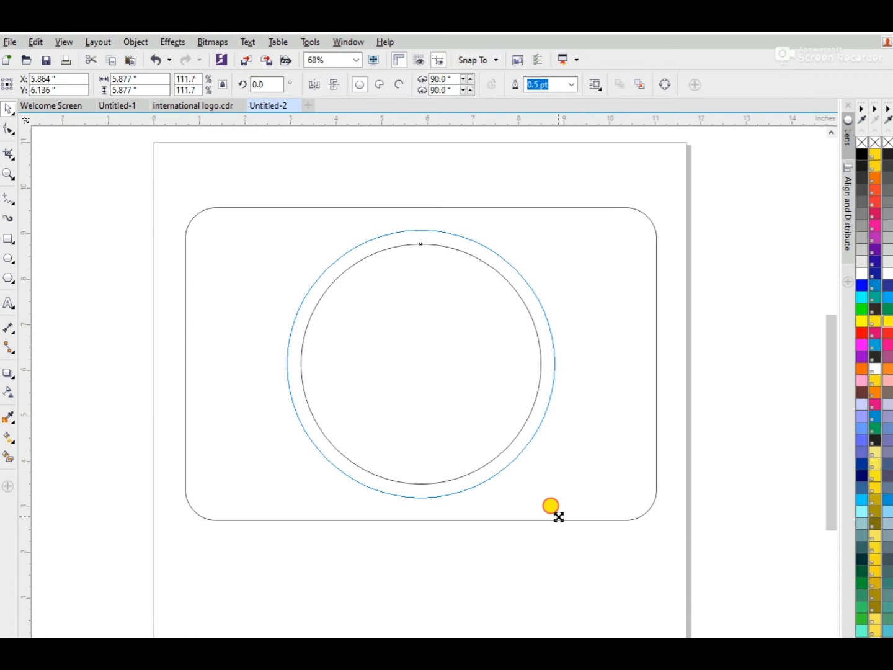
pyautogui.moveTo(559, 515); pyautogui.dragTo(558, 515)
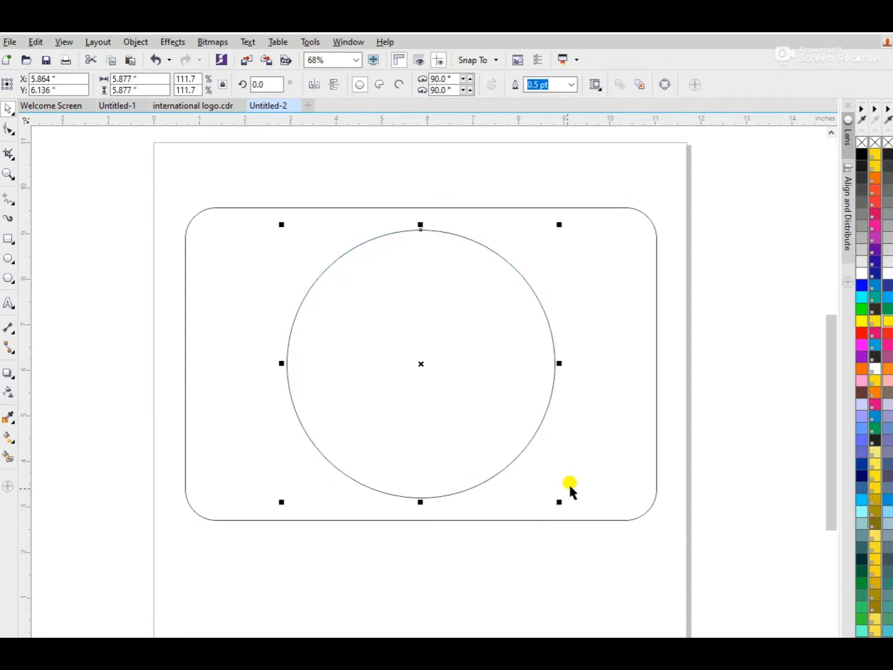
pyautogui.click(358, 207)
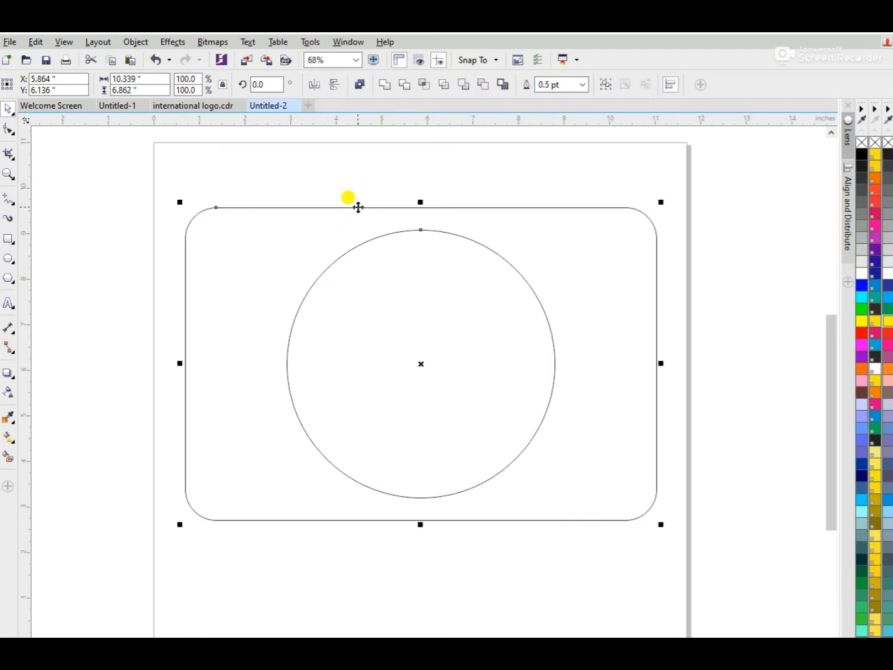
pyautogui.click(391, 184)
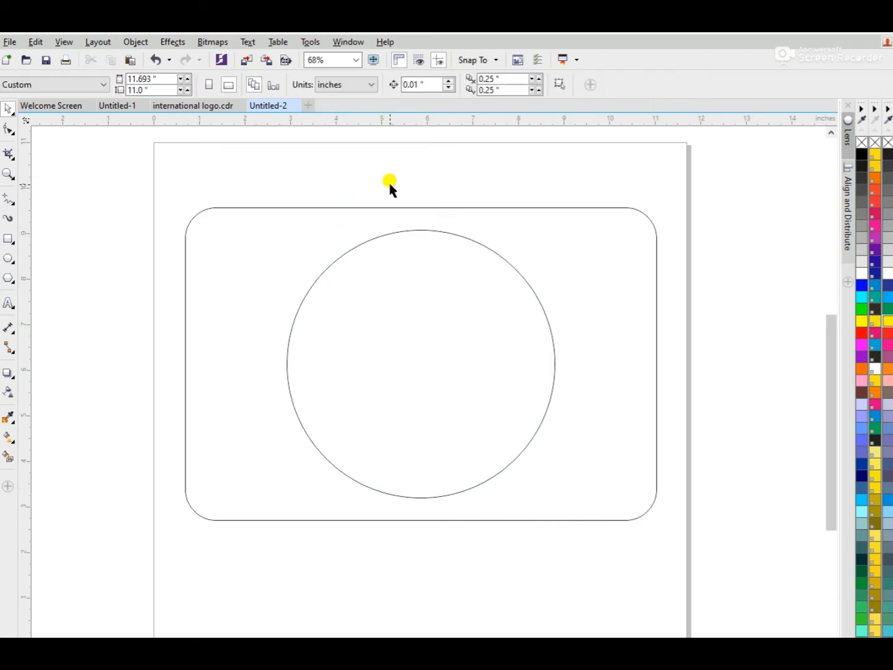
# - Draw an upright bar about 1 by 3.43 inches over the circle's upper edge and centre it horizontally on the rounded rectangle
pyautogui.click(7, 239)
pyautogui.moveTo(393, 184); pyautogui.dragTo(438, 341)
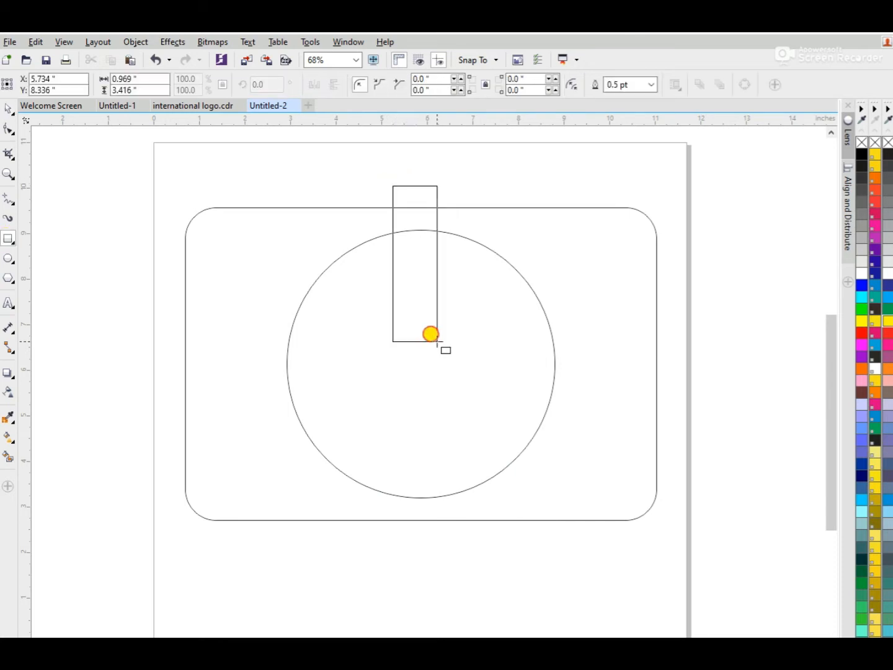
pyautogui.press('space')
pyautogui.click(482, 207)
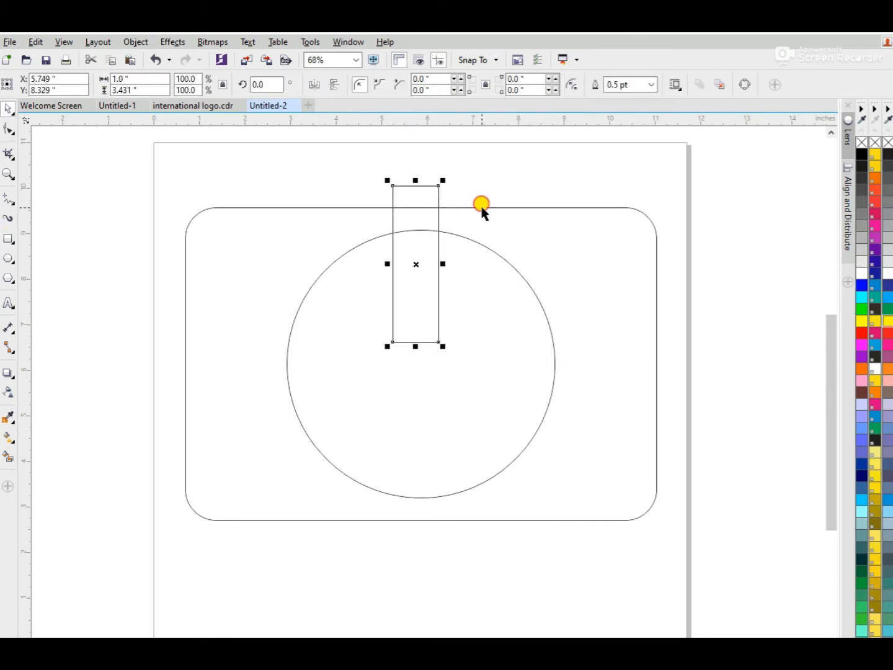
pyautogui.press('c')
pyautogui.click(488, 193)
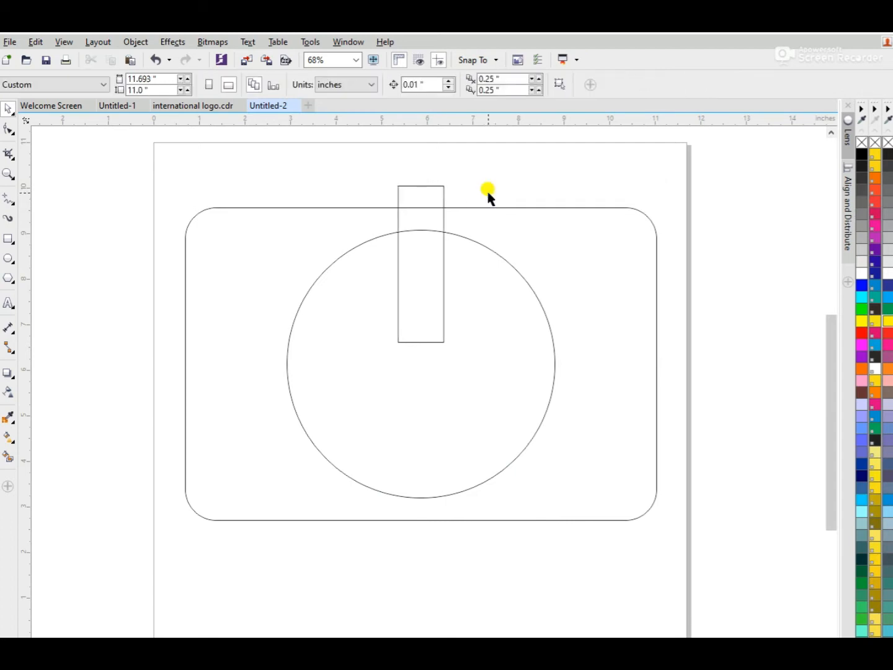
# - Skew the upright bar to the right into a slanted parallelogram about 2.35 inches wide overall
pyautogui.click(445, 222)
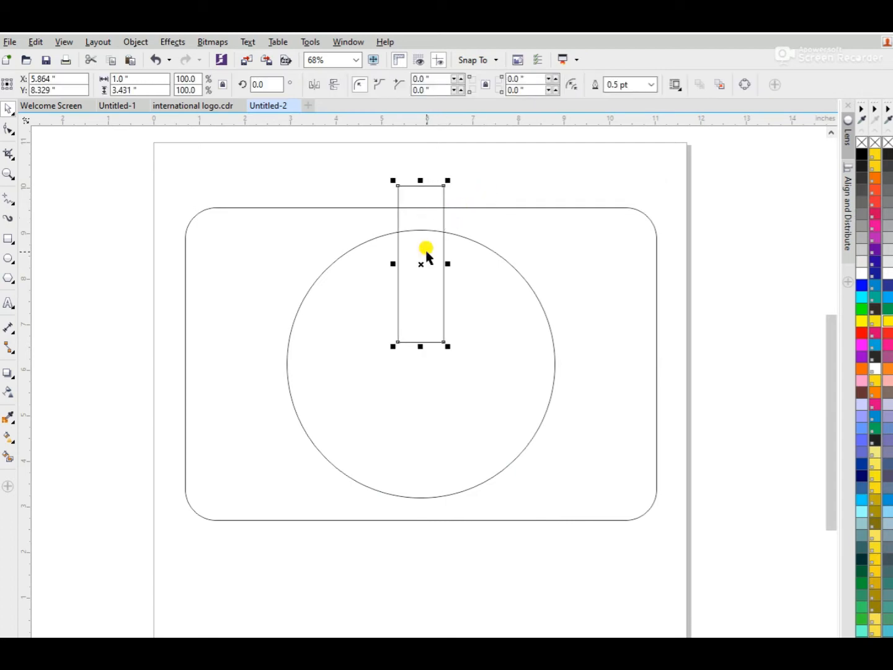
pyautogui.click(418, 260)
pyautogui.moveTo(428, 184); pyautogui.dragTo(488, 269)
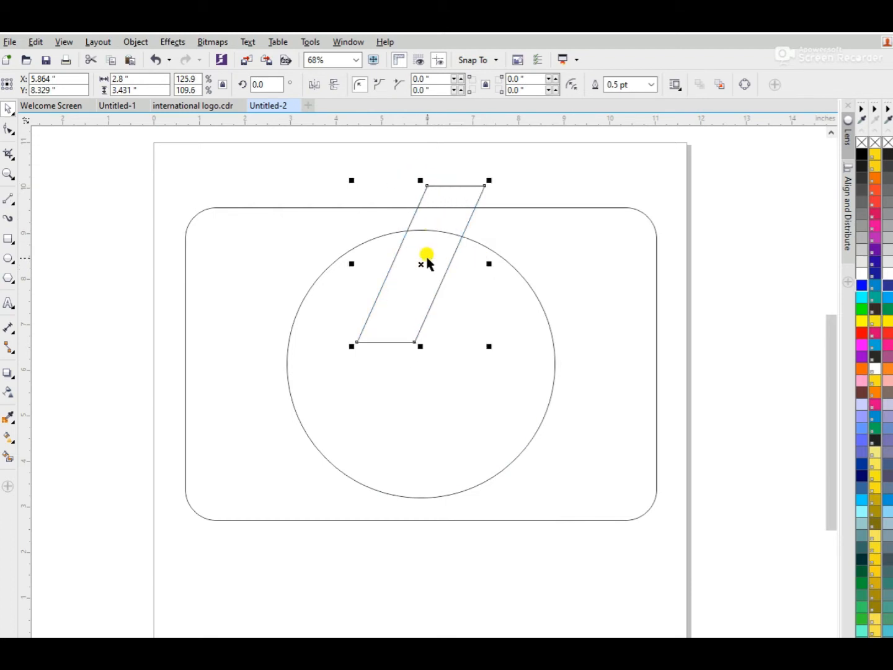
pyautogui.click(422, 263)
pyautogui.moveTo(422, 347); pyautogui.dragTo(444, 347)
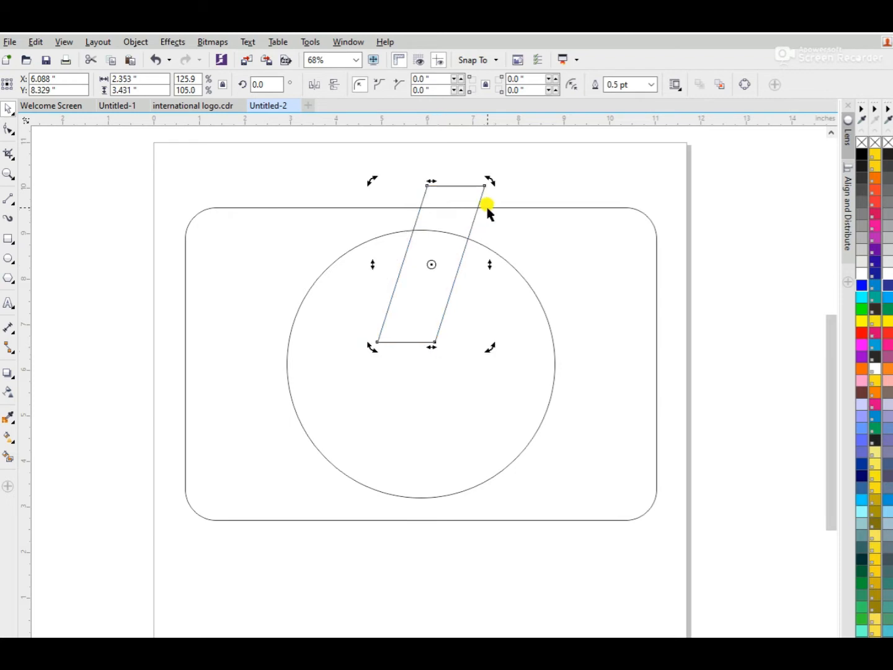
# - Centre the slanted bar horizontally on the circle and the rounded rectangle
pyautogui.click(488, 208)
pyautogui.press('c')
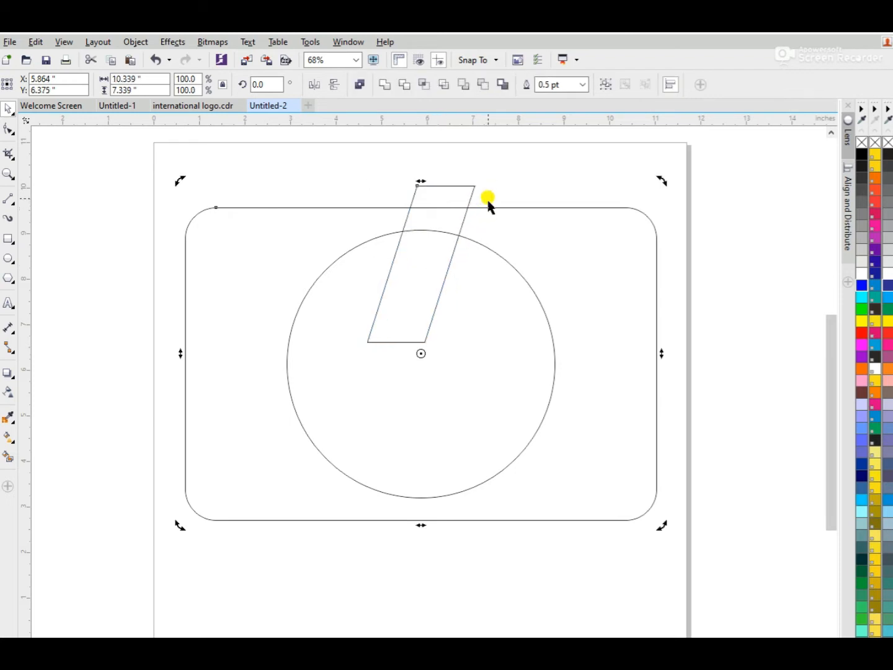
pyautogui.click(488, 188)
pyautogui.click(472, 195)
pyautogui.moveTo(471, 196); pyautogui.dragTo(458, 197)
pyautogui.keyDown('shift'); pyautogui.click(474, 242); pyautogui.keyUp('shift')
pyautogui.press('c')
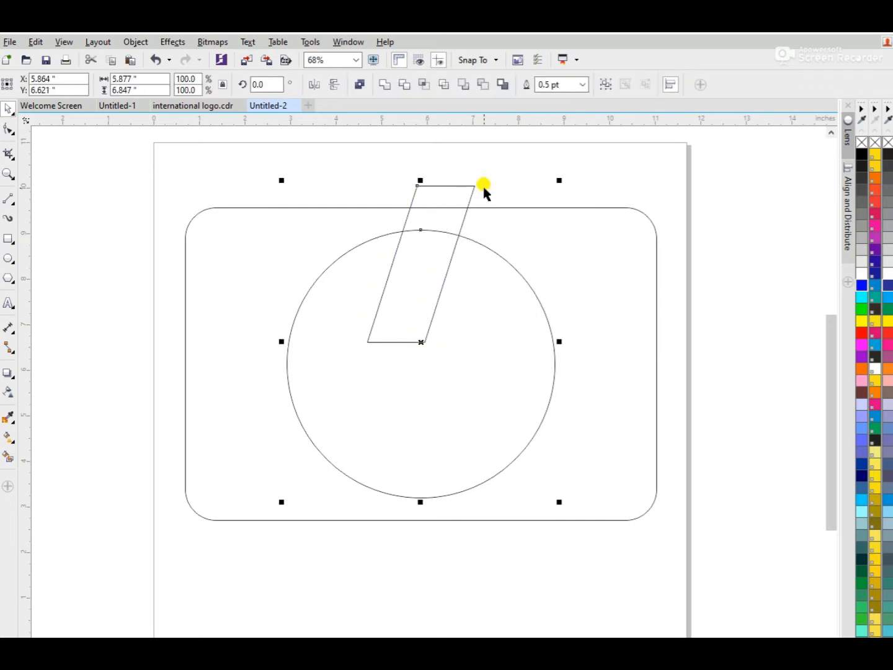
pyautogui.keyDown('shift'); pyautogui.click(489, 209); pyautogui.keyUp('shift')
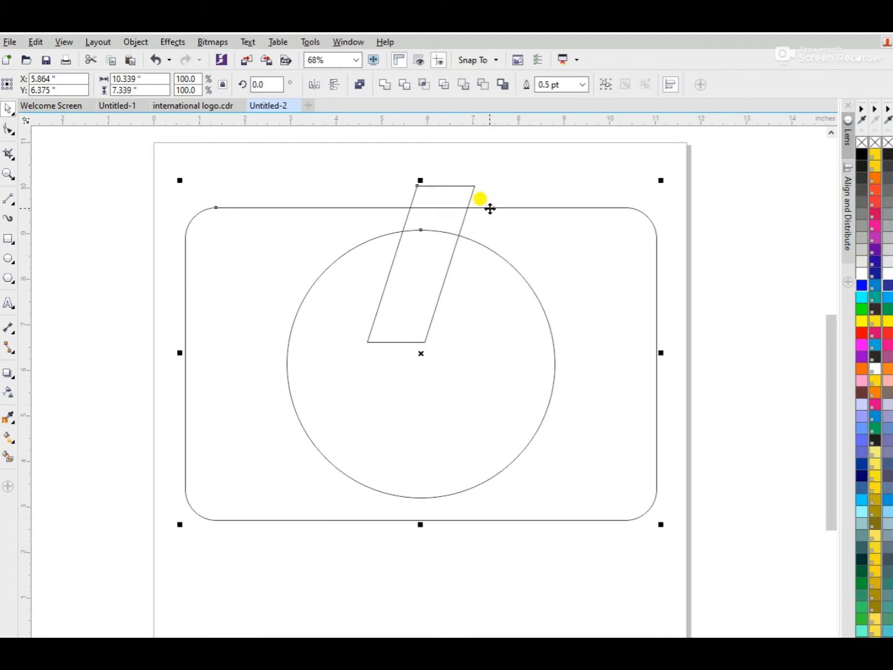
pyautogui.click(499, 186)
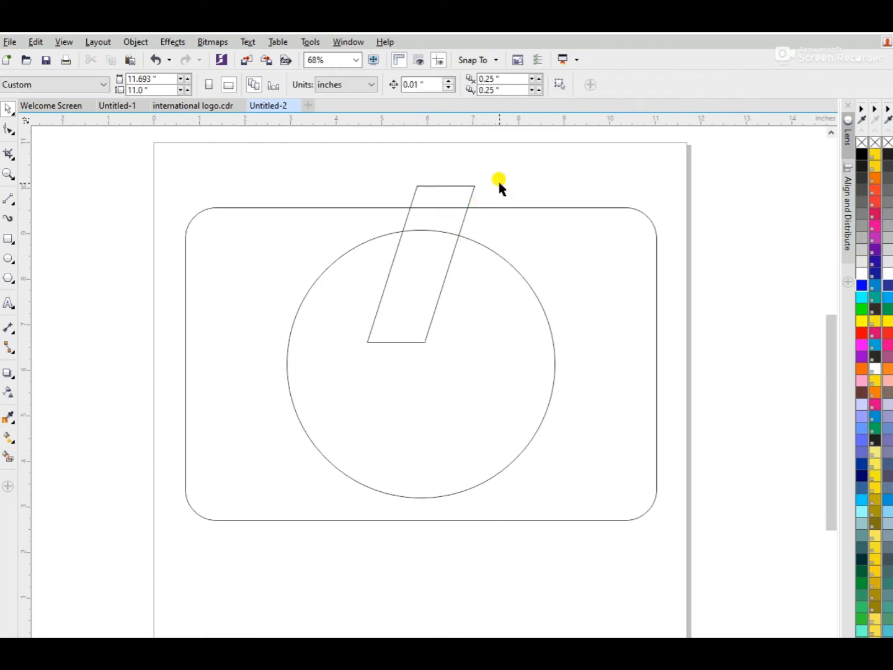
# - Copy the slanted bar straight down over the circle's lower edge and place both bars at about X 5.56 inches
pyautogui.click(472, 197)
pyautogui.moveTo(472, 197); pyautogui.dragTo(463, 472)
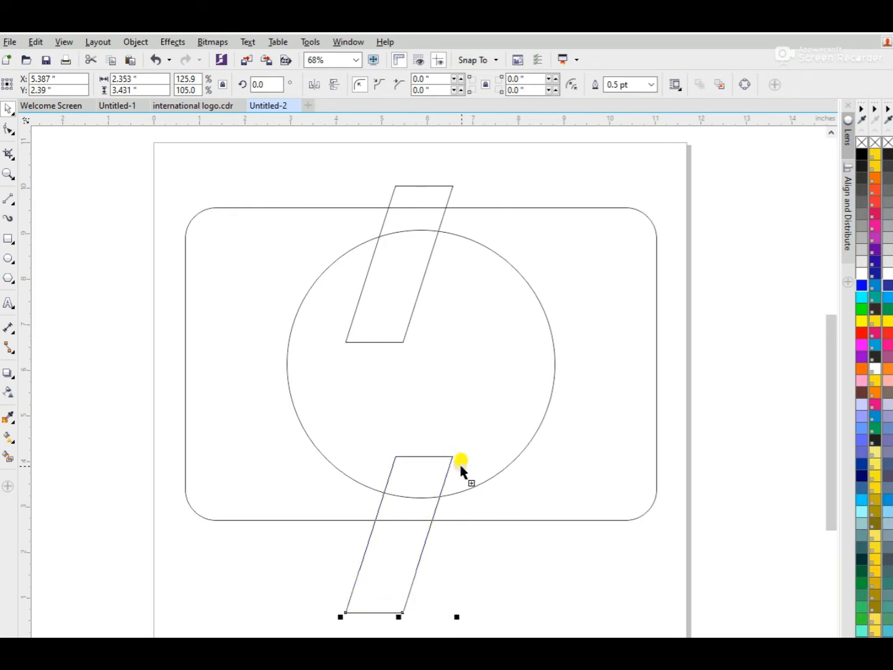
pyautogui.keyDown('shift'); pyautogui.click(426, 271); pyautogui.keyUp('shift')
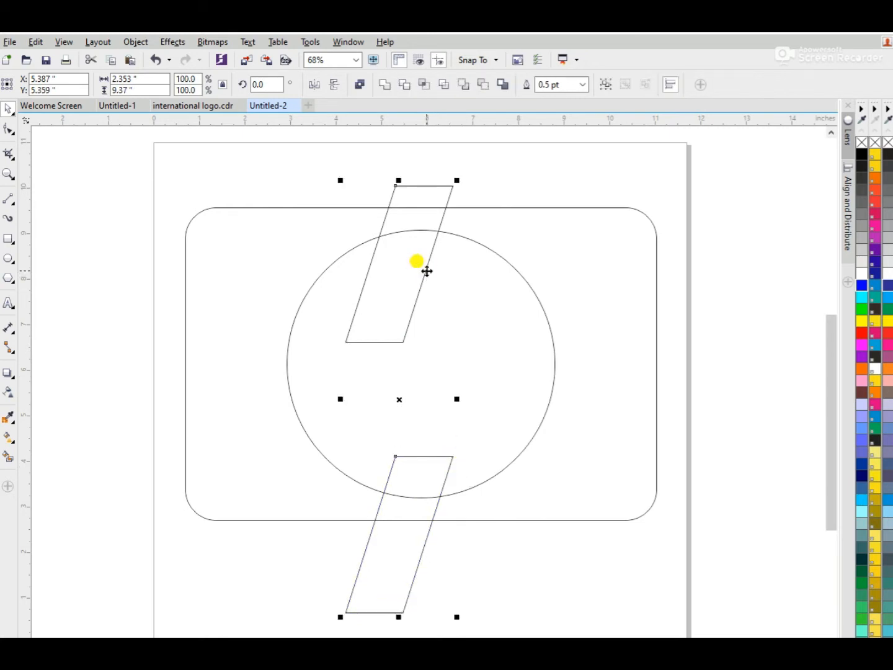
pyautogui.moveTo(404, 402); pyautogui.dragTo(412, 404)
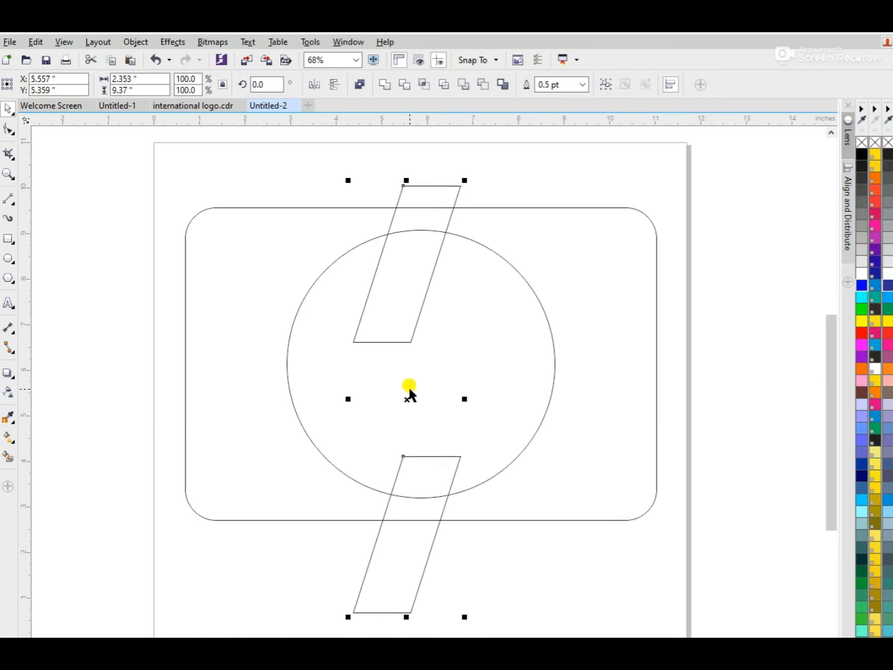
pyautogui.click(304, 172)
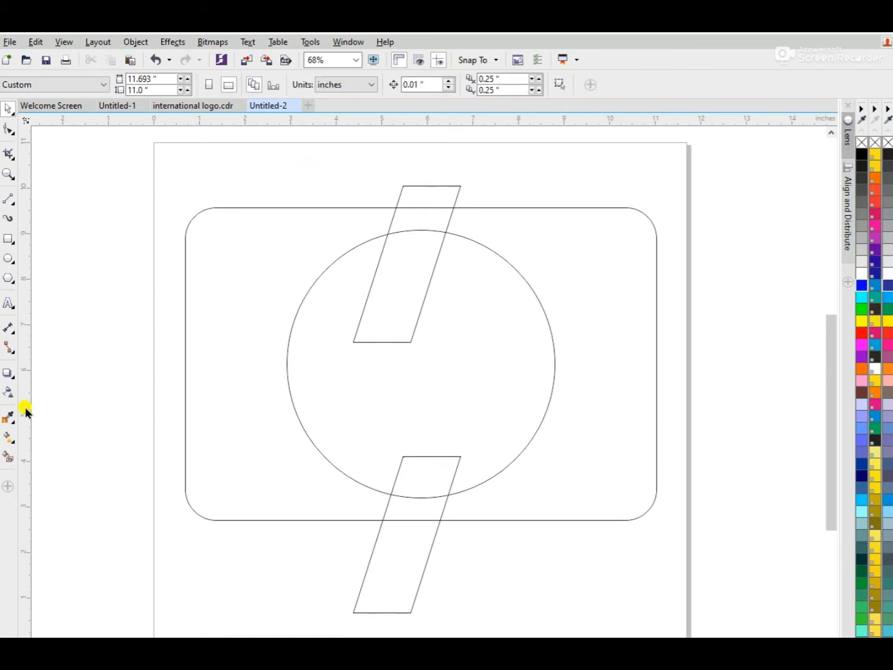
# - Smart-fill the two areas of the rounded rectangle on either side of the circle and bars with blue-grey
pyautogui.click(9, 457)
pyautogui.click(209, 334)
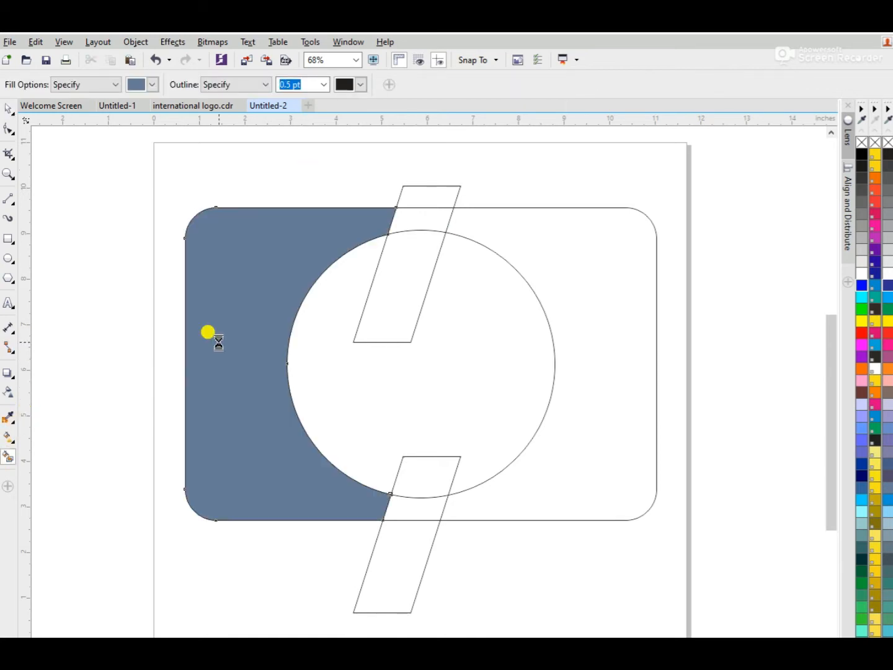
pyautogui.click(578, 341)
pyautogui.press('space')
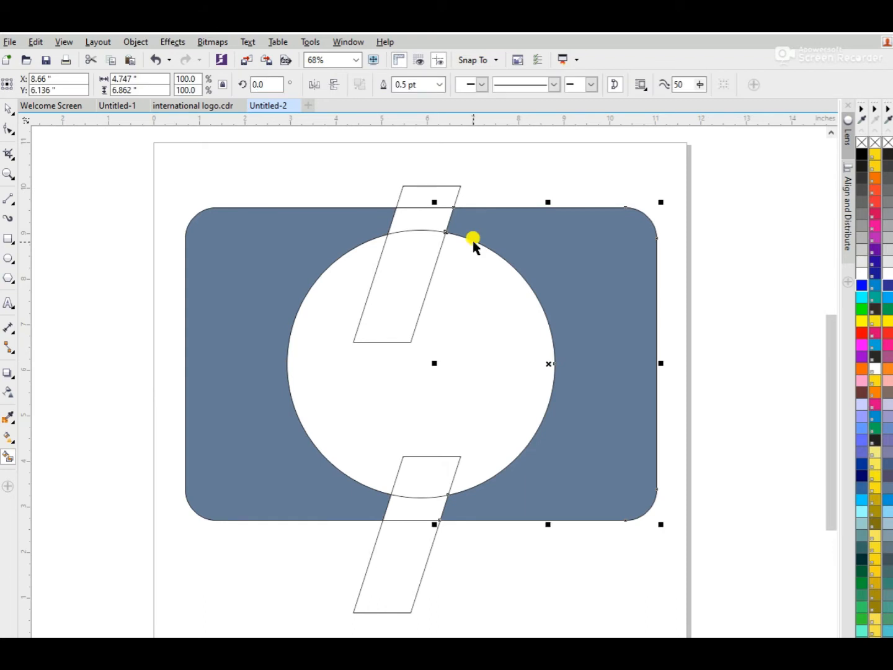
# - Delete the slanted bar that crosses the circle's lower edge
pyautogui.click(457, 195)
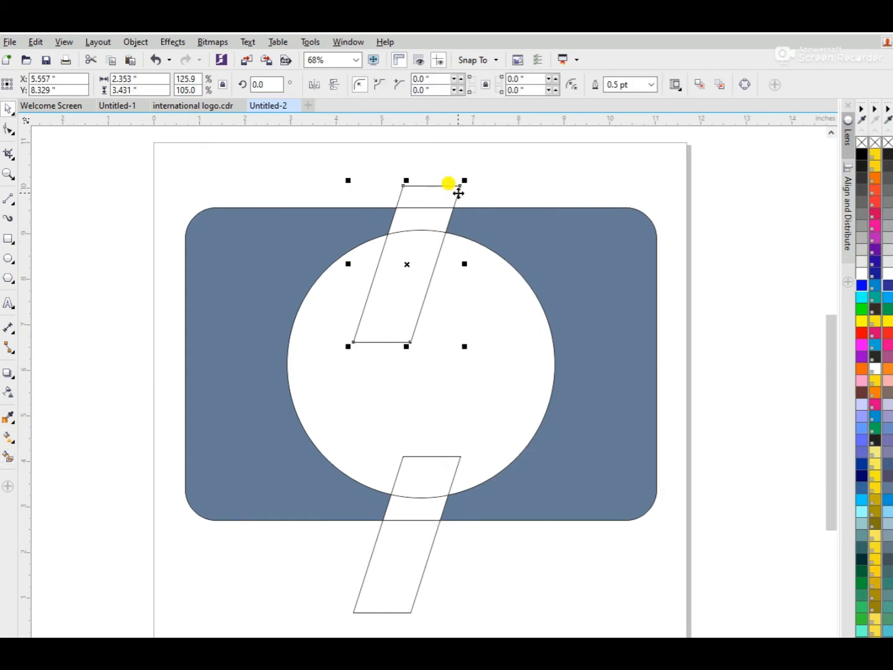
pyautogui.click(439, 457)
pyautogui.press('Delete')
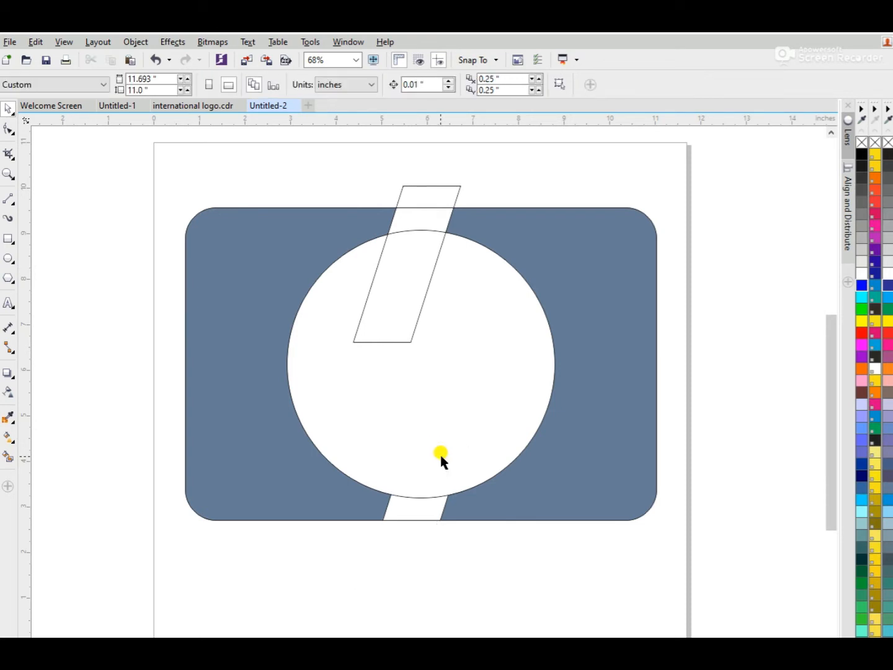
# - Draw a straight slanted line parallel to the remaining bar's sides, running past both its ends, and delete the bar
pyautogui.click(9, 198)
pyautogui.click(34, 210)
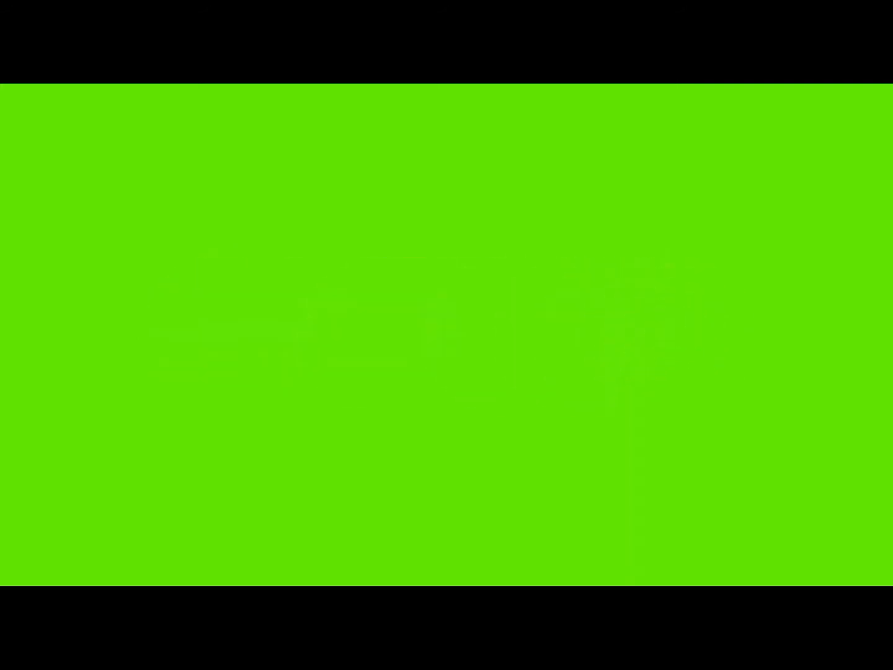
pyautogui.moveTo(420, 169); pyautogui.dragTo(345, 409)
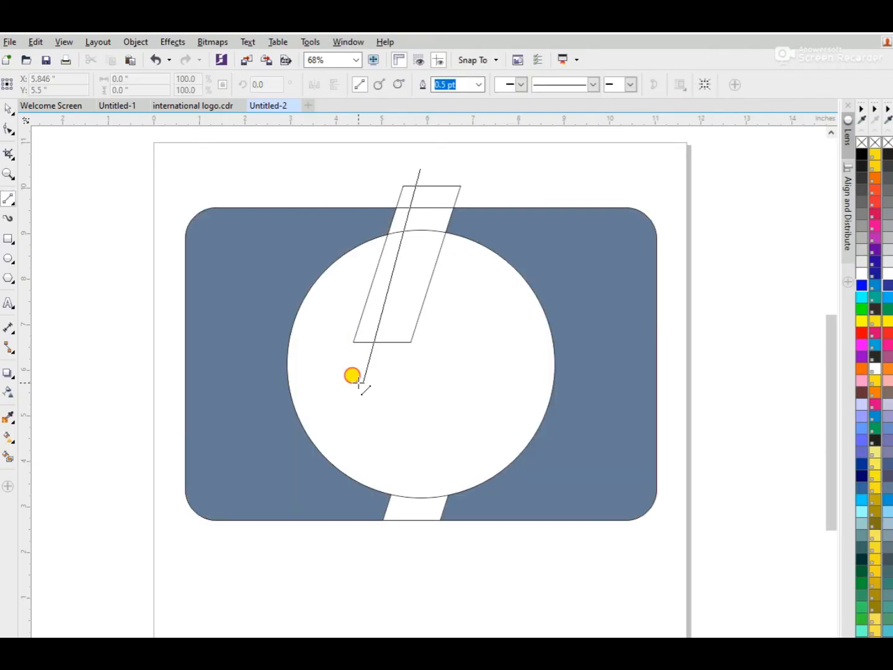
pyautogui.press('space')
pyautogui.click(440, 188)
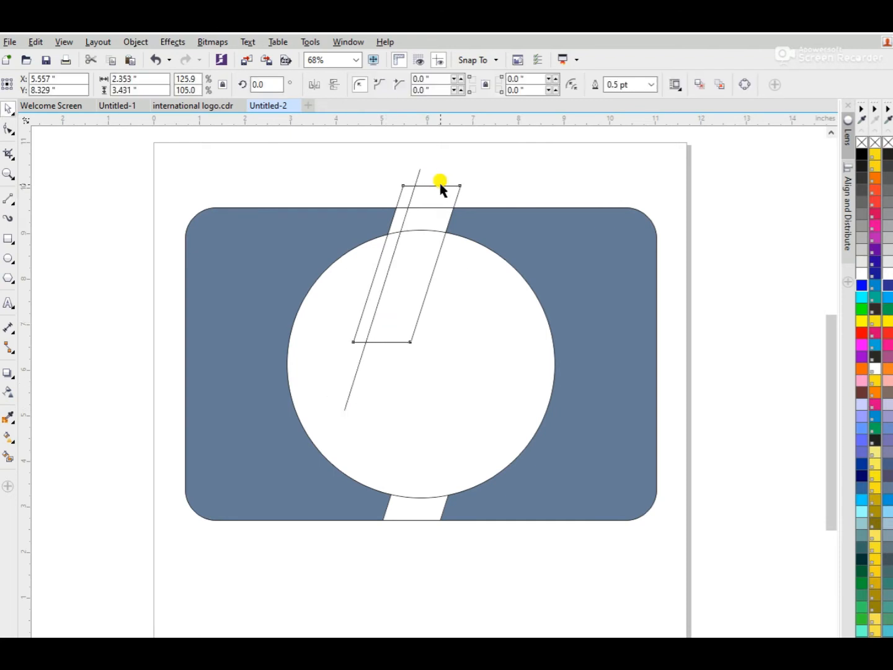
pyautogui.press('Delete')
# - Place the slanted line in the upper white gap, copy it sideways into four evenly spaced parallel lines, and select all four
pyautogui.click(404, 211)
pyautogui.moveTo(412, 194)
pyautogui.mouseDown()
pyautogui.moveTo(382, 226)
pyautogui.moveTo(408, 216)
pyautogui.mouseUp()
pyautogui.moveTo(380, 317); pyautogui.dragTo(401, 321)
pyautogui.rightClick(401, 321)
pyautogui.moveTo(400, 322); pyautogui.dragTo(443, 331)
pyautogui.click(368, 174)
pyautogui.moveTo(331, 165); pyautogui.dragTo(543, 493)
pyautogui.moveTo(411, 315); pyautogui.dragTo(460, 439)
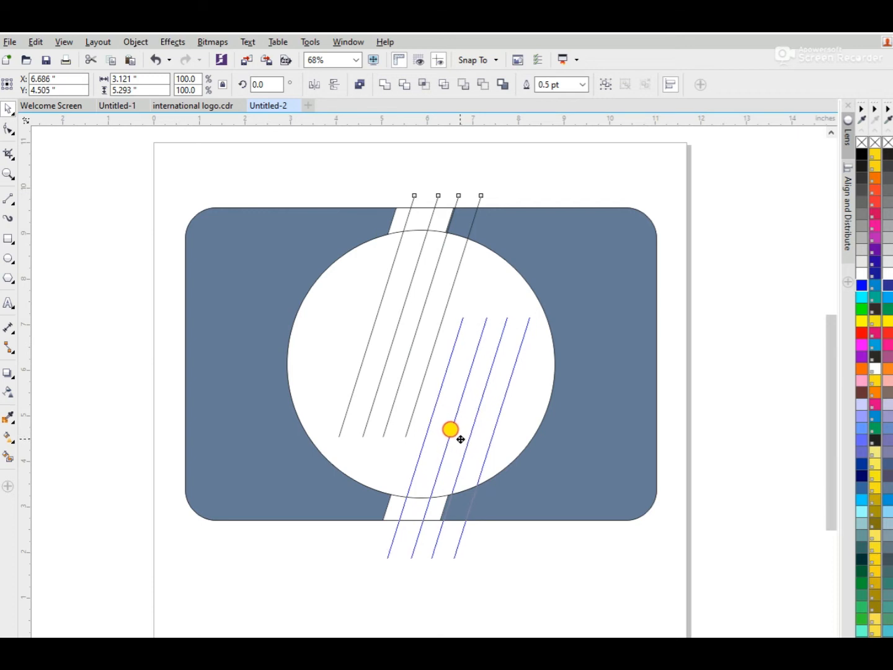
pyautogui.moveTo(461, 438); pyautogui.dragTo(460, 444)
pyautogui.hotkey('ctrl', 'z')
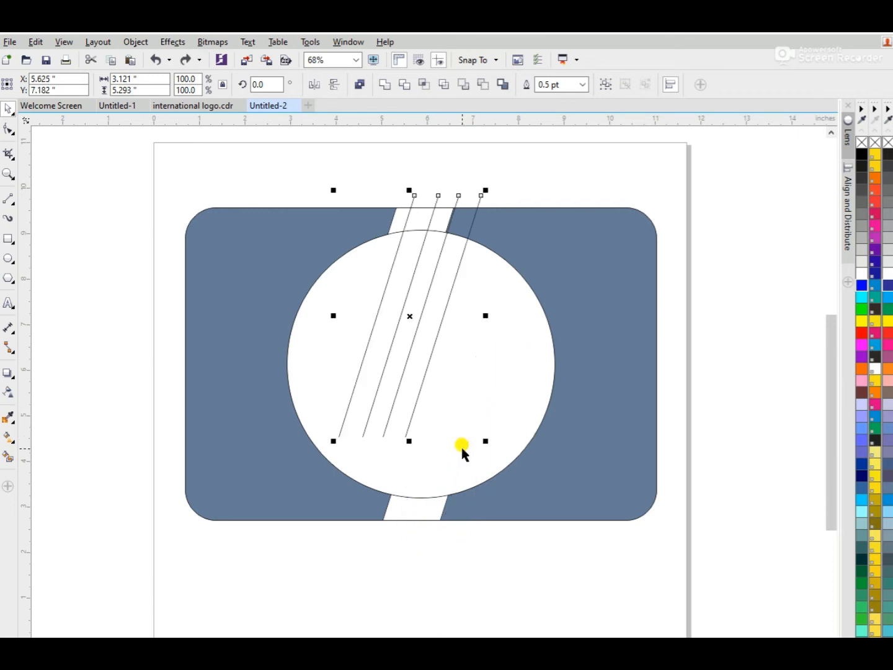
# - Copy the four slanted lines down through the lower white gap, centred at about X 6.53, Y 4.29 inches
pyautogui.moveTo(410, 318); pyautogui.dragTo(452, 451)
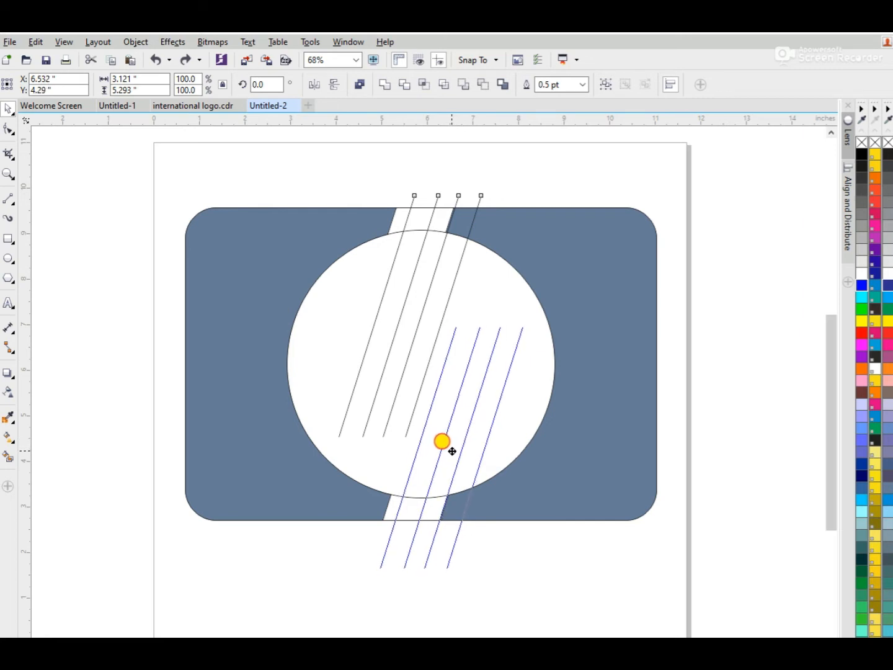
pyautogui.moveTo(452, 451); pyautogui.dragTo(453, 451)
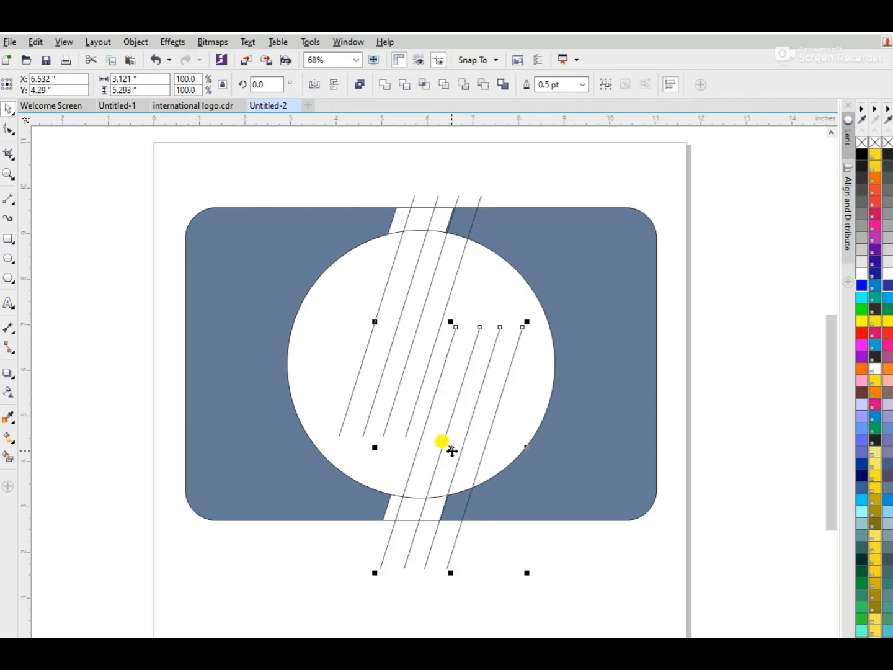
pyautogui.click(514, 553)
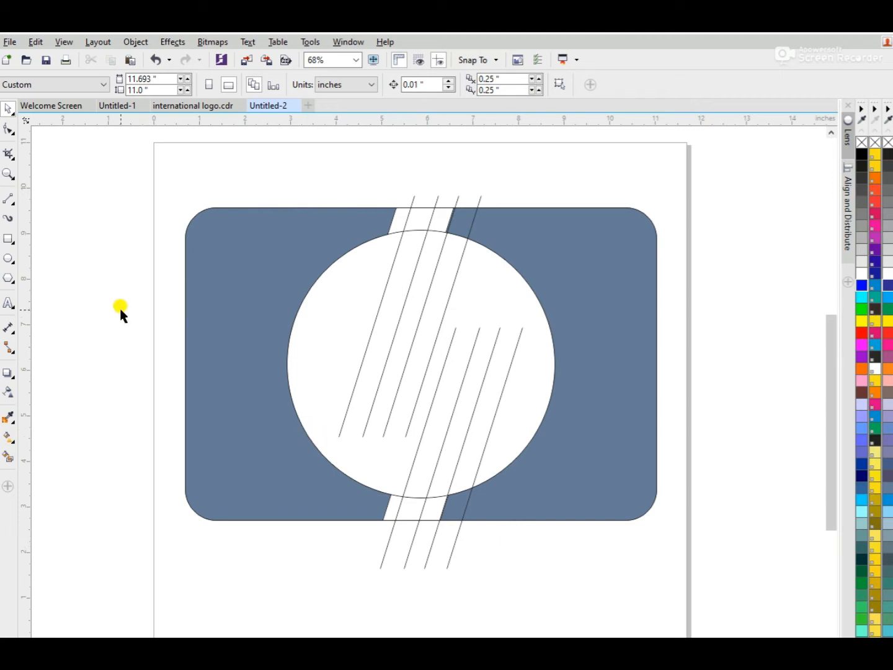
# - Draw a horizontal line about 11.37 inches long across the circle's lower half and copy it up across the upper half
pyautogui.click(9, 198)
pyautogui.moveTo(176, 403); pyautogui.dragTo(685, 446)
pyautogui.press('space')
pyautogui.click(424, 393)
pyautogui.moveTo(433, 402); pyautogui.dragTo(440, 332)
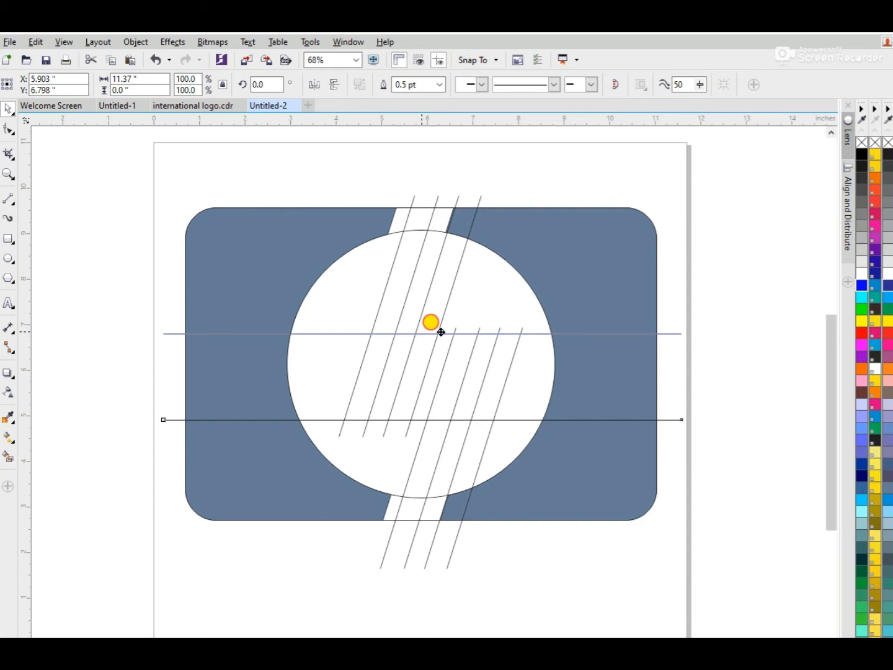
pyautogui.moveTo(441, 332); pyautogui.dragTo(449, 310)
# - Move the lower four slanted lines up to about X 6.67, Y 4.74 inches so their tops meet the upper horizontal line
pyautogui.moveTo(355, 583); pyautogui.dragTo(540, 304)
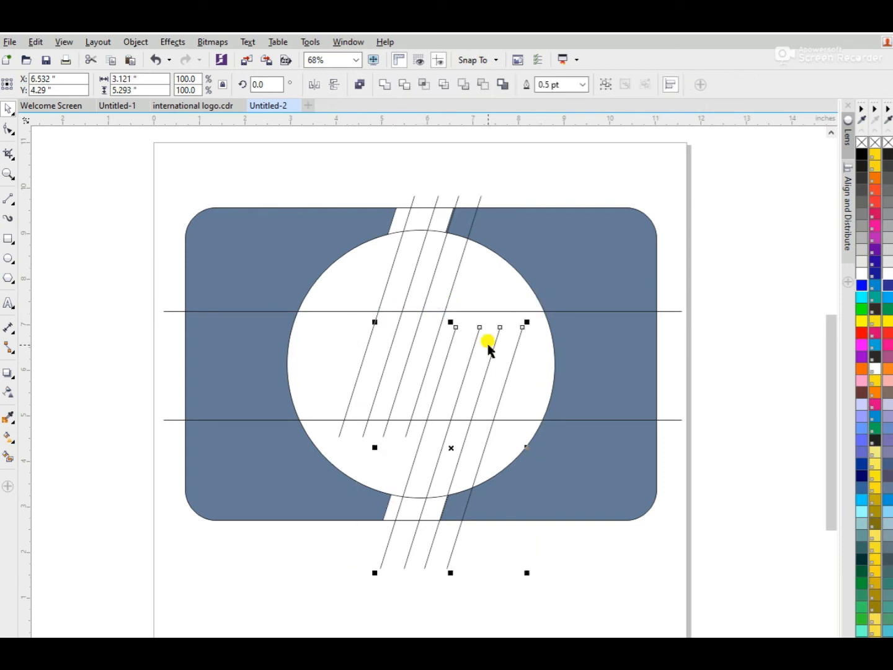
pyautogui.moveTo(449, 449); pyautogui.dragTo(457, 429)
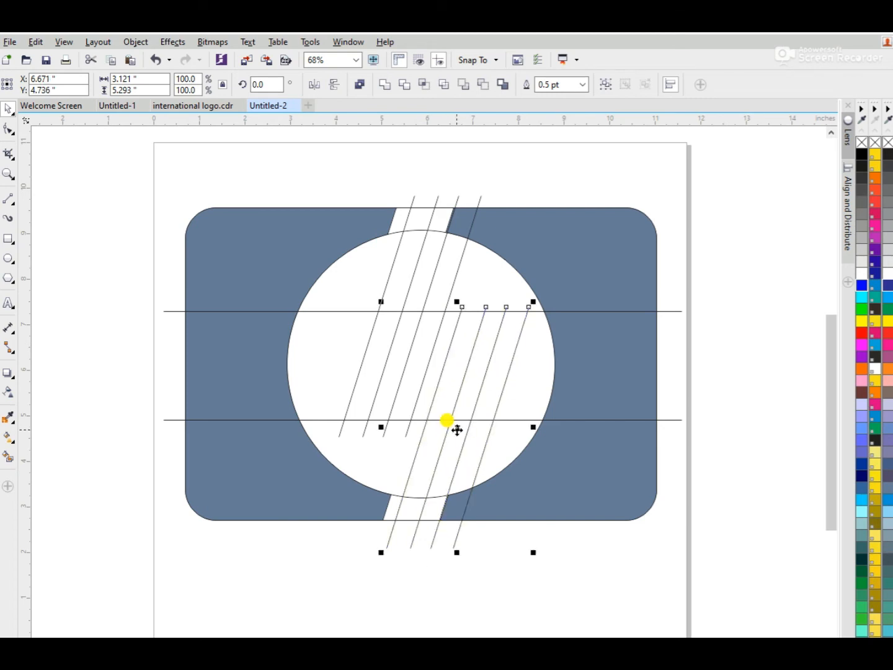
pyautogui.click(710, 350)
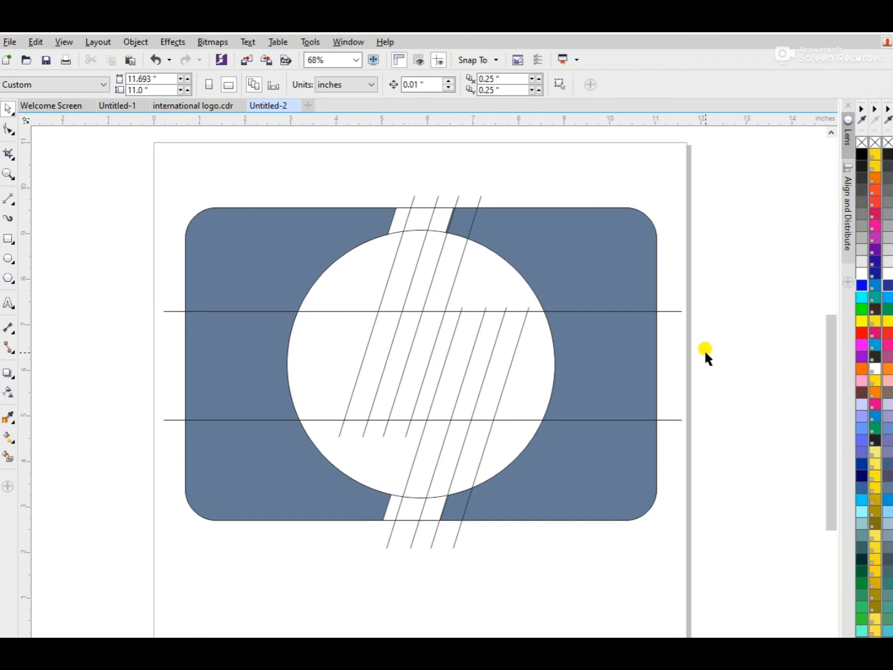
# - Copy the upper horizontal line down to about Y 6.94 inches and duplicate the lower one to form a second close pair
pyautogui.moveTo(588, 310); pyautogui.dragTo(594, 326)
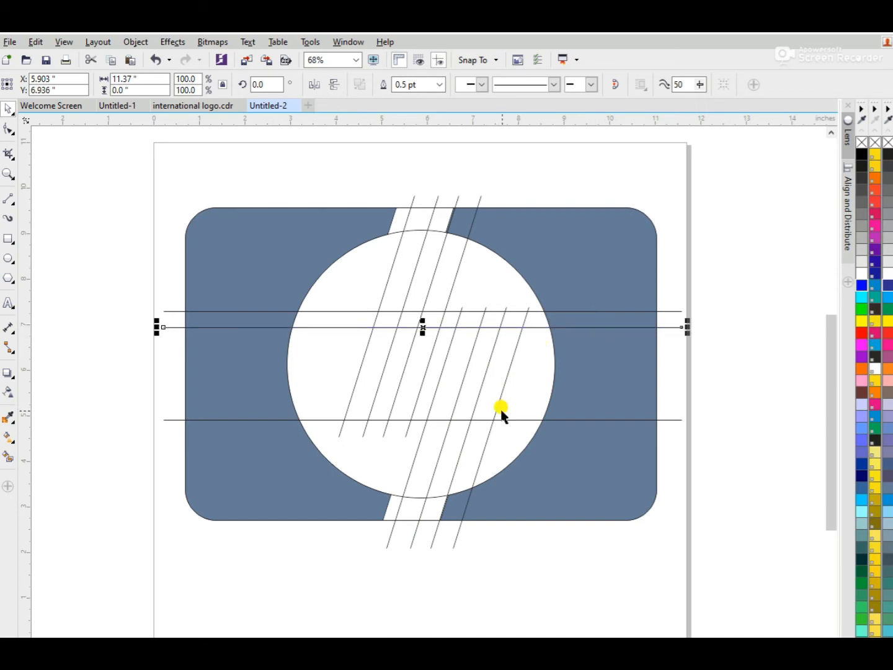
pyautogui.click(514, 419)
pyautogui.moveTo(514, 420)
pyautogui.mouseDown()
pyautogui.moveTo(516, 427)
pyautogui.moveTo(518, 410)
pyautogui.mouseUp()
pyautogui.click(736, 360)
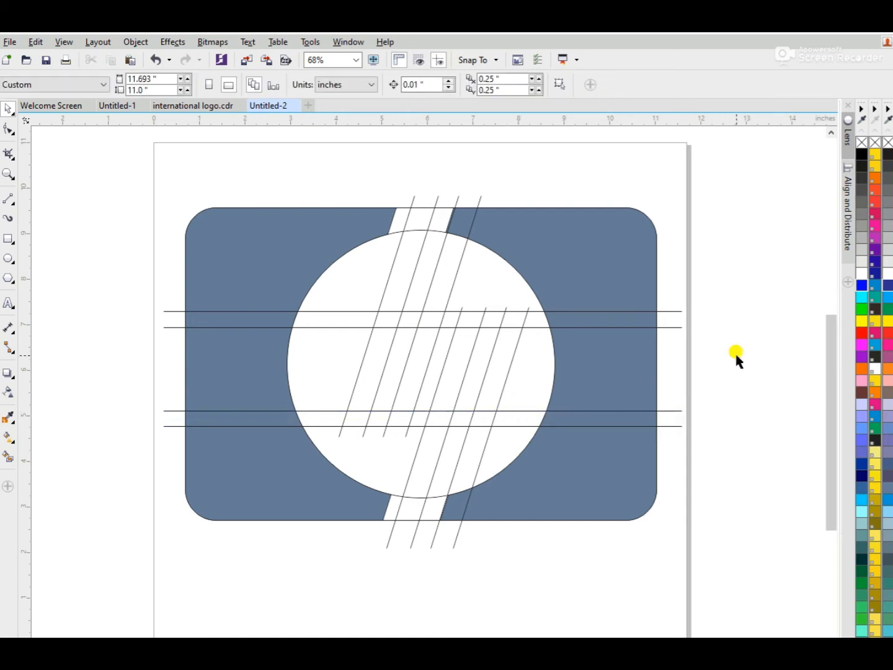
# - Smart-fill the line segments that form the letter h with blue-grey, from the rectangle's upper edge to the lower horizontal line
pyautogui.click(8, 460)
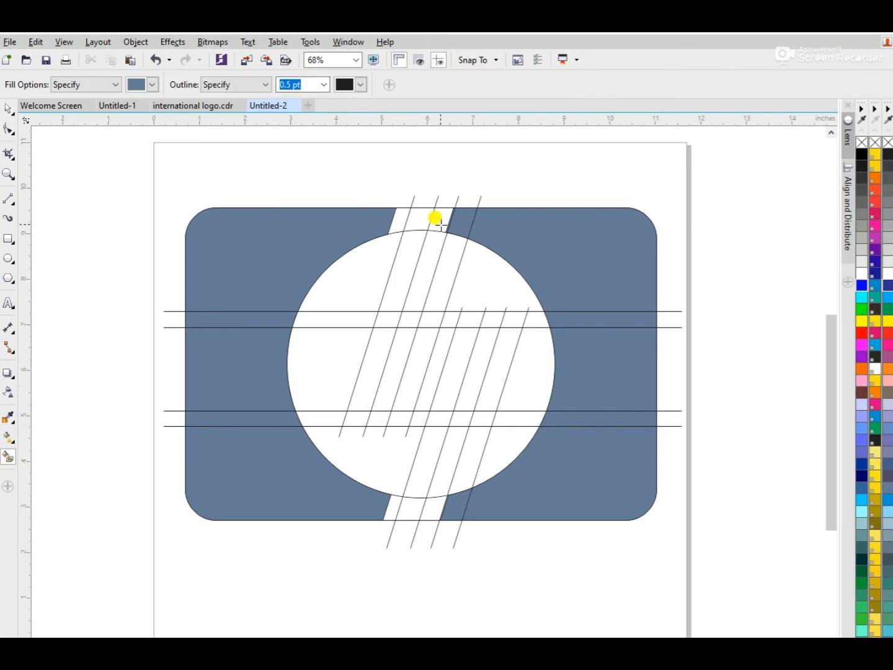
pyautogui.click(420, 217)
pyautogui.click(398, 252)
pyautogui.click(381, 317)
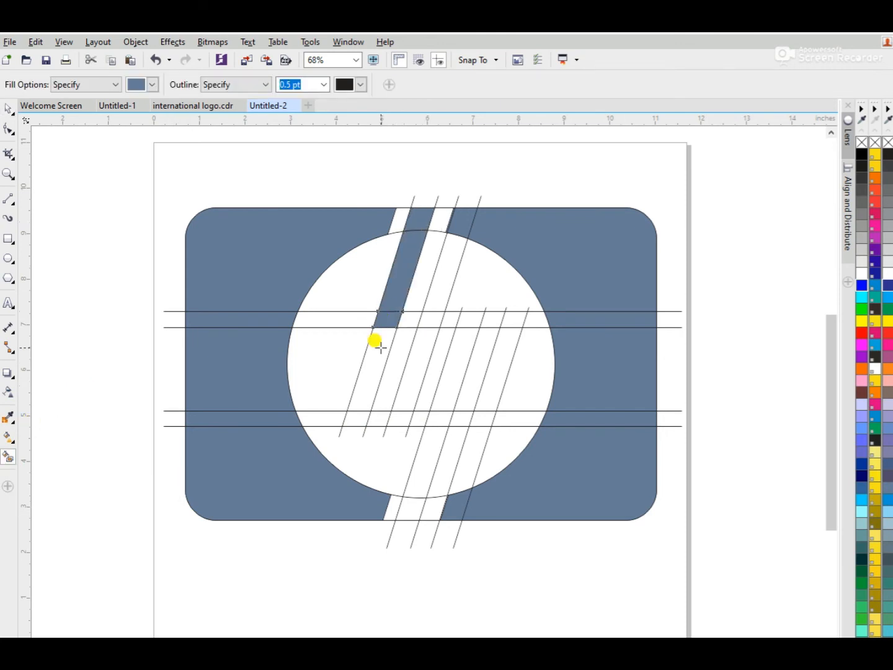
pyautogui.click(371, 369)
pyautogui.click(360, 417)
pyautogui.click(412, 320)
pyautogui.click(434, 317)
pyautogui.click(422, 354)
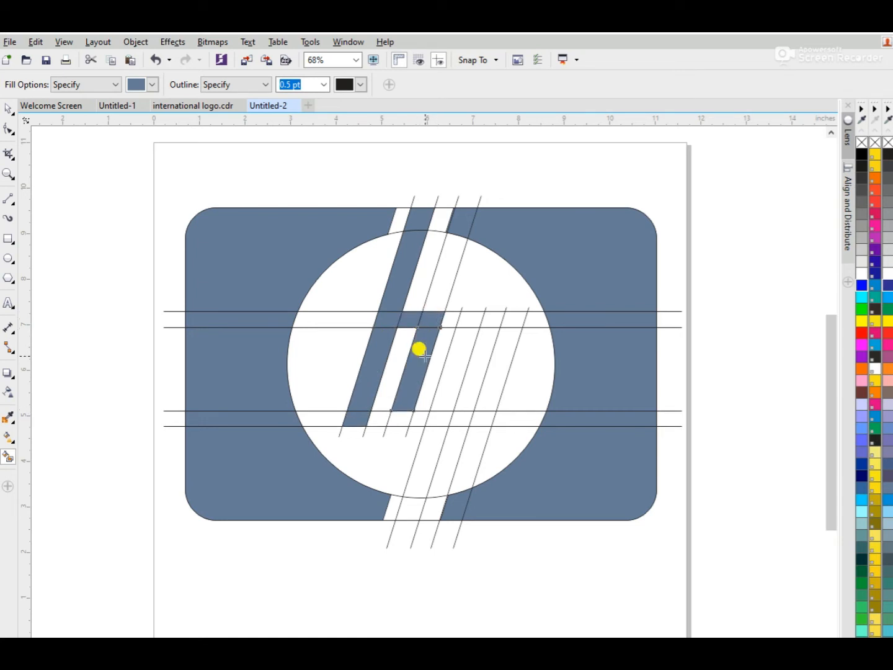
pyautogui.click(403, 418)
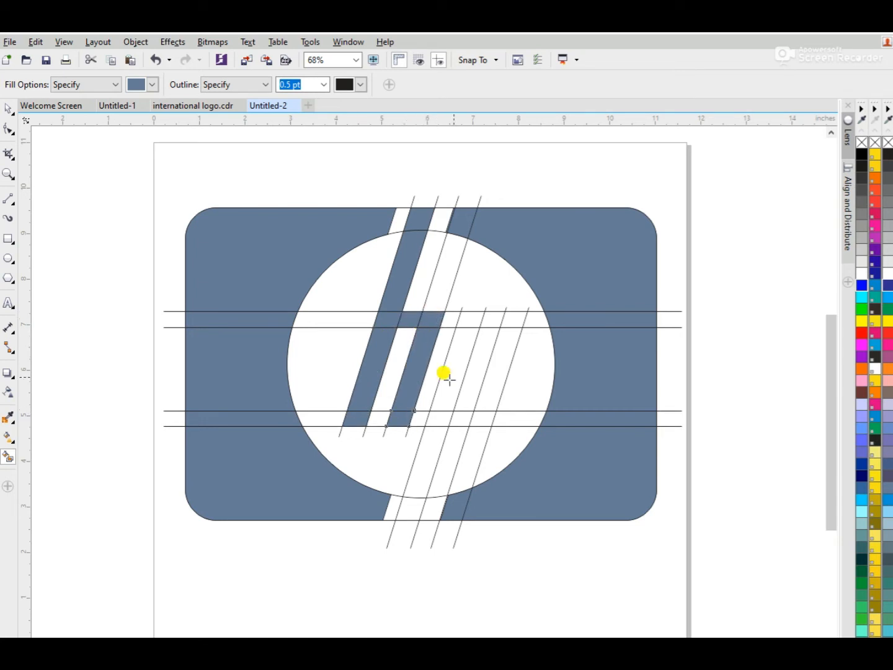
# - Smart-fill the line segments that form the letter p with blue-grey, including the long stem down to the rectangle's lower edge
pyautogui.click(471, 318)
pyautogui.click(463, 347)
pyautogui.click(439, 418)
pyautogui.click(434, 454)
pyautogui.click(411, 506)
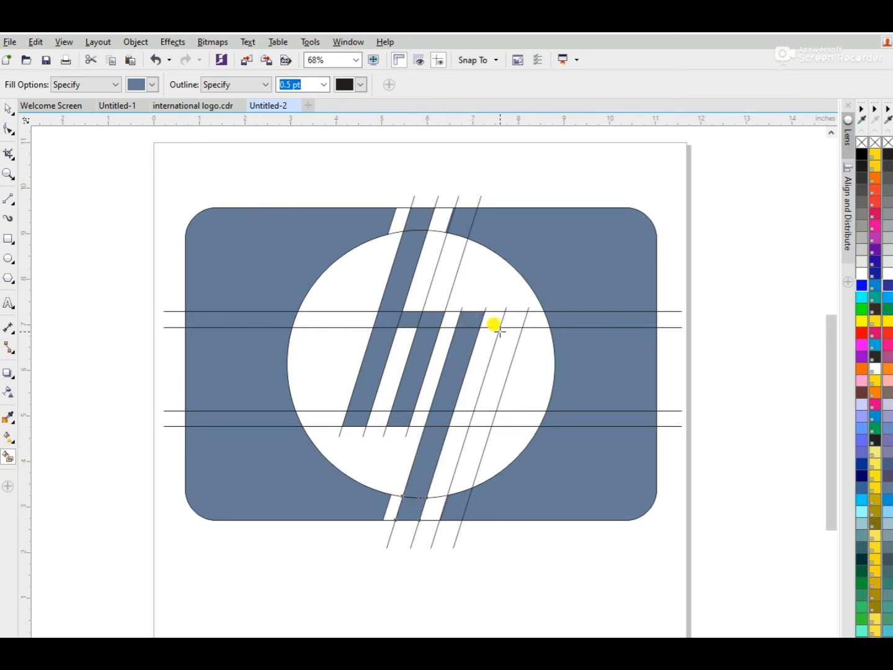
pyautogui.click(512, 317)
pyautogui.click(500, 349)
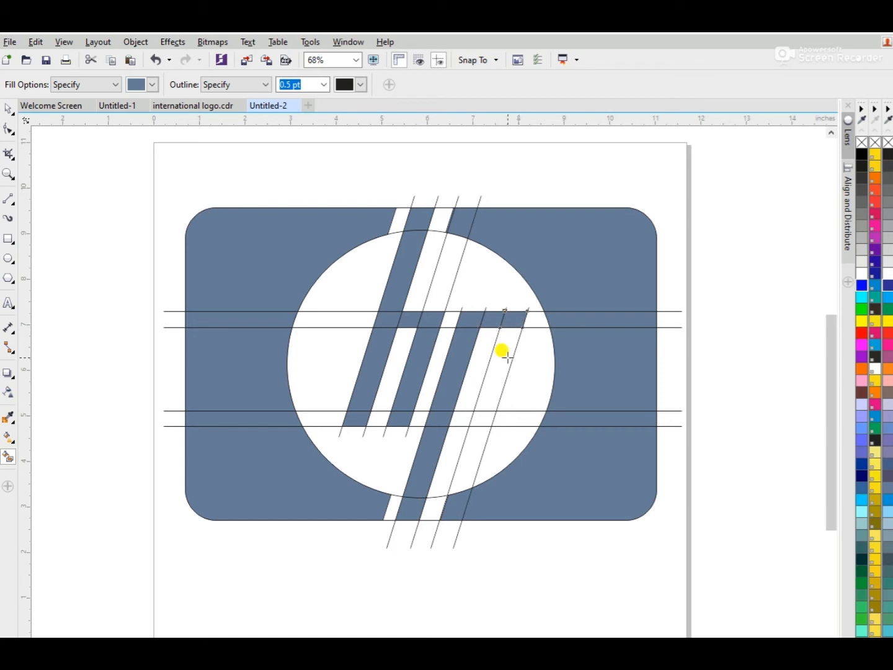
pyautogui.click(482, 420)
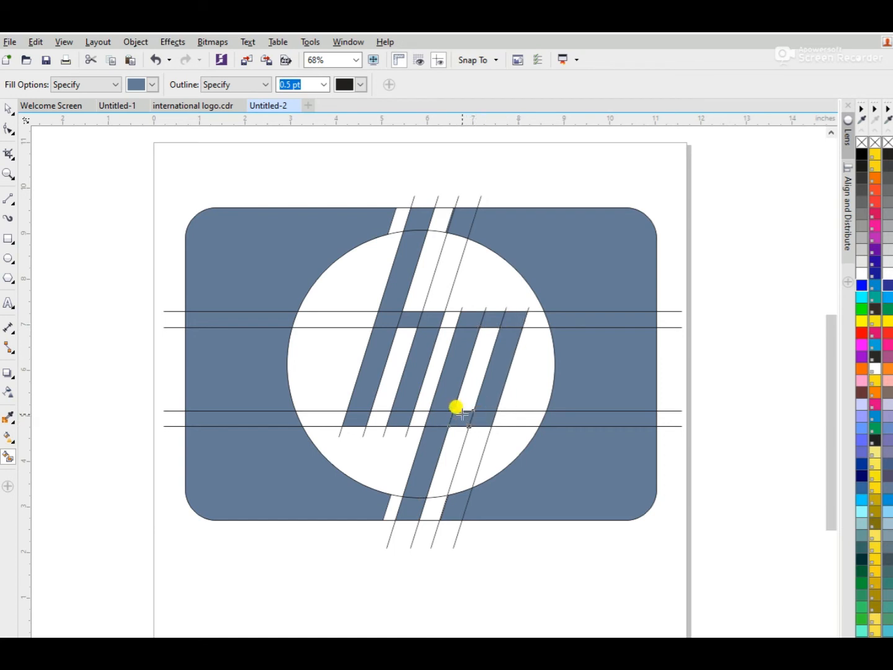
pyautogui.click(459, 412)
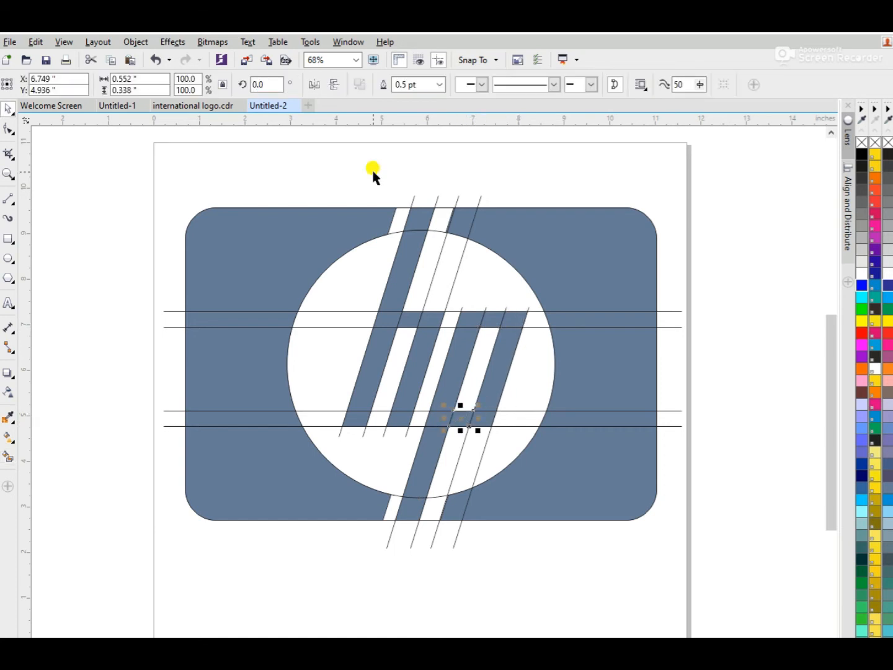
# - Delete the four upper slanted construction lines around the letter h
pyautogui.click(415, 200)
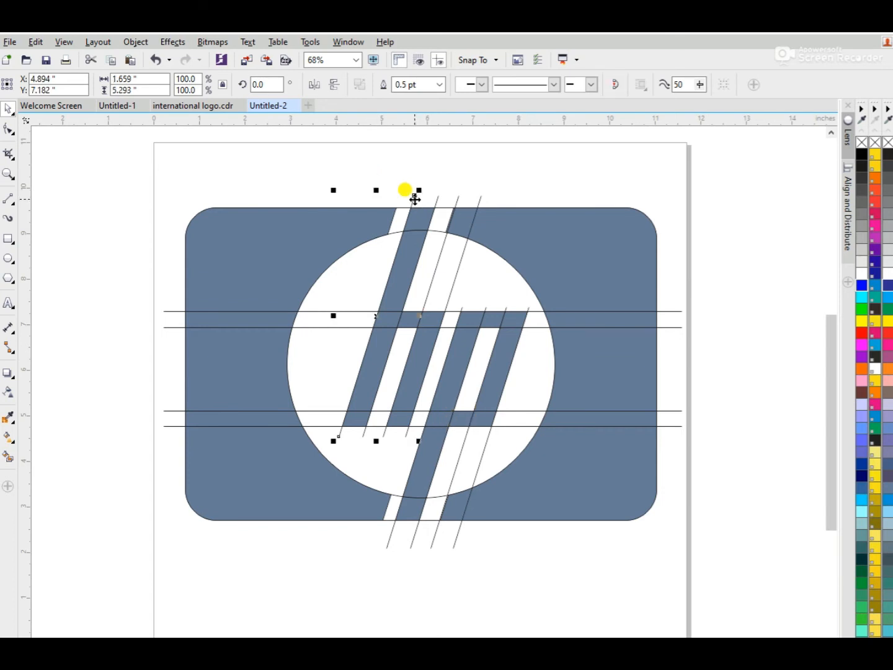
pyautogui.press('Delete')
pyautogui.click(437, 200)
pyautogui.press('Delete')
pyautogui.click(460, 200)
pyautogui.press('Delete')
pyautogui.click(480, 198)
pyautogui.press('Delete')
# - Delete the four horizontal construction lines crossing the logo
pyautogui.click(662, 311)
pyautogui.press('Delete')
pyautogui.click(665, 327)
pyautogui.press('Delete')
pyautogui.click(670, 411)
pyautogui.press('Delete')
pyautogui.click(673, 427)
pyautogui.press('Delete')
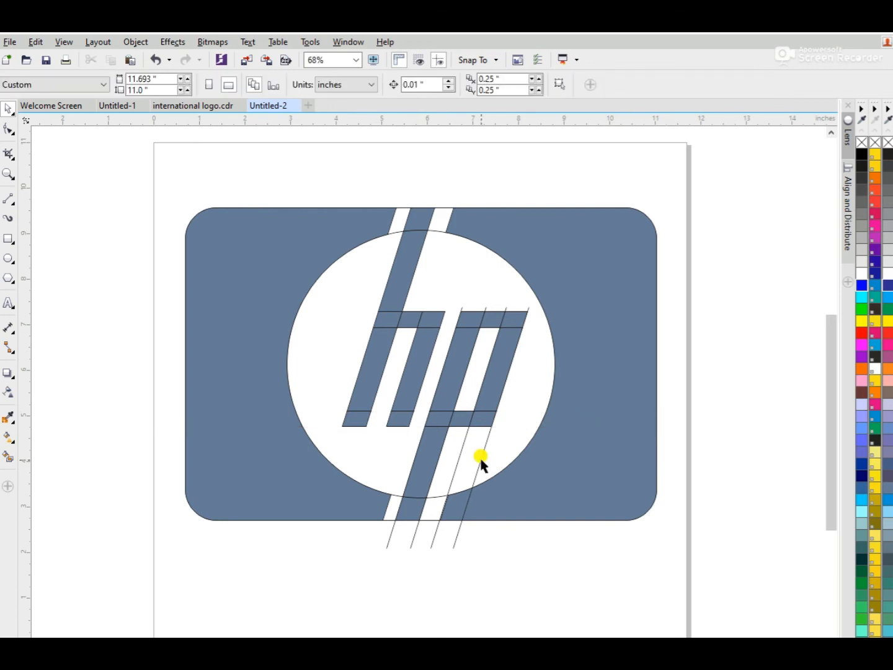
# - Delete the four lower slanted construction lines around the letter p and the circle outline
pyautogui.click(482, 457)
pyautogui.press('Delete')
pyautogui.click(460, 453)
pyautogui.press('Delete')
pyautogui.click(414, 532)
pyautogui.press('Delete')
pyautogui.click(392, 528)
pyautogui.press('Delete')
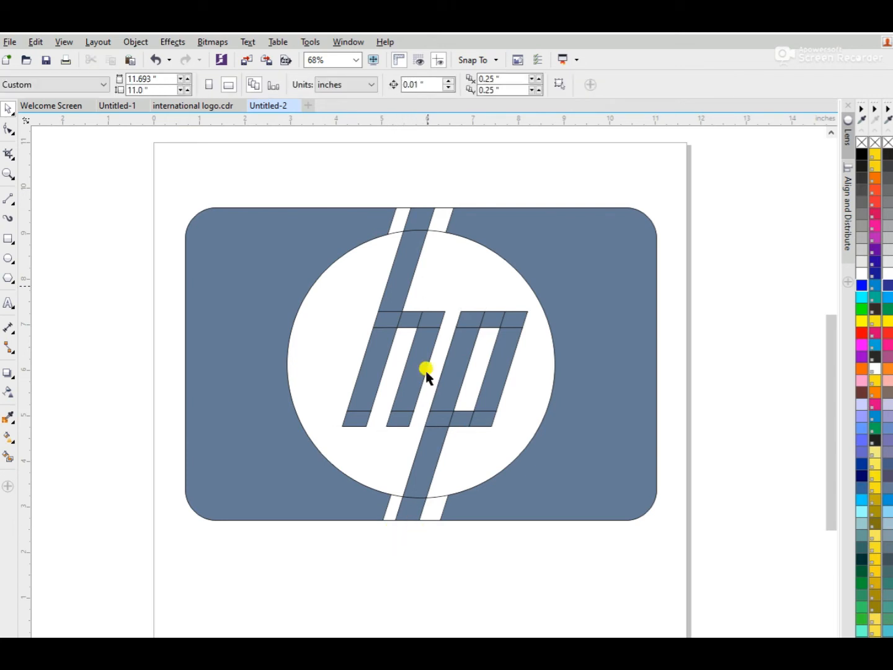
pyautogui.click(435, 231)
pyautogui.press('Delete')
# - Weld all filled segments of the letter h into a single shape
pyautogui.click(416, 222)
pyautogui.keyDown('shift'); pyautogui.click(406, 258); pyautogui.keyUp('shift')
pyautogui.keyDown('shift'); pyautogui.click(388, 318); pyautogui.keyUp('shift')
pyautogui.keyDown('shift'); pyautogui.click(368, 355); pyautogui.keyUp('shift')
pyautogui.keyDown('shift'); pyautogui.click(359, 419); pyautogui.keyUp('shift')
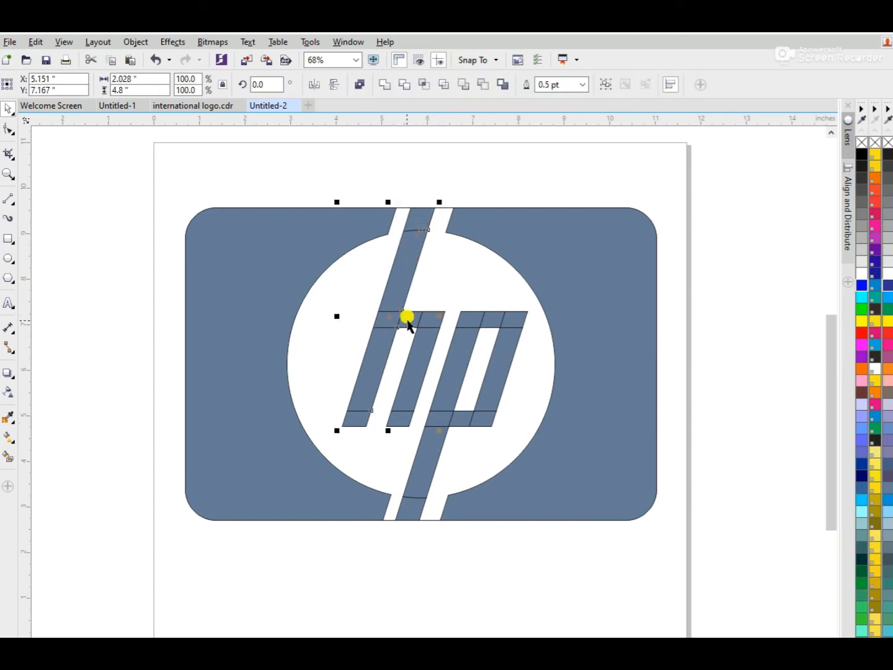
pyautogui.keyDown('shift'); pyautogui.click(414, 313); pyautogui.keyUp('shift')
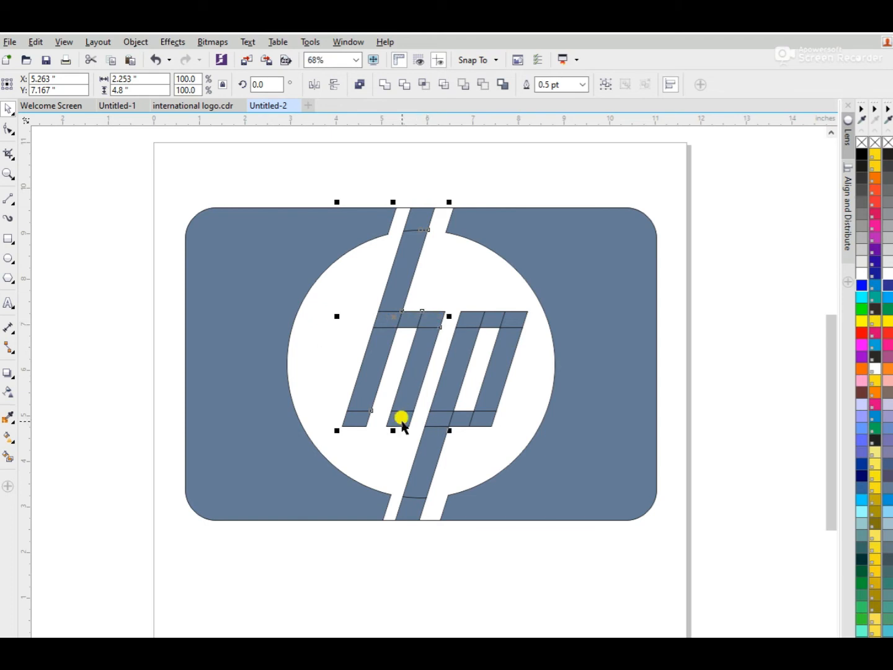
pyautogui.click(385, 85)
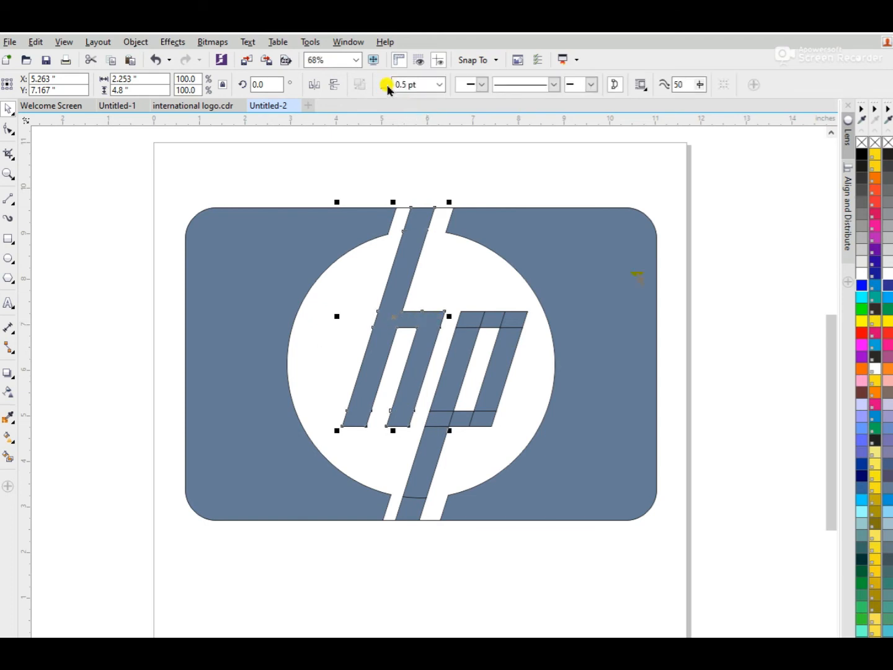
pyautogui.click(731, 305)
# - Weld the stem, upper bar and right-hand segments of the letter p into one shape
pyautogui.click(403, 514)
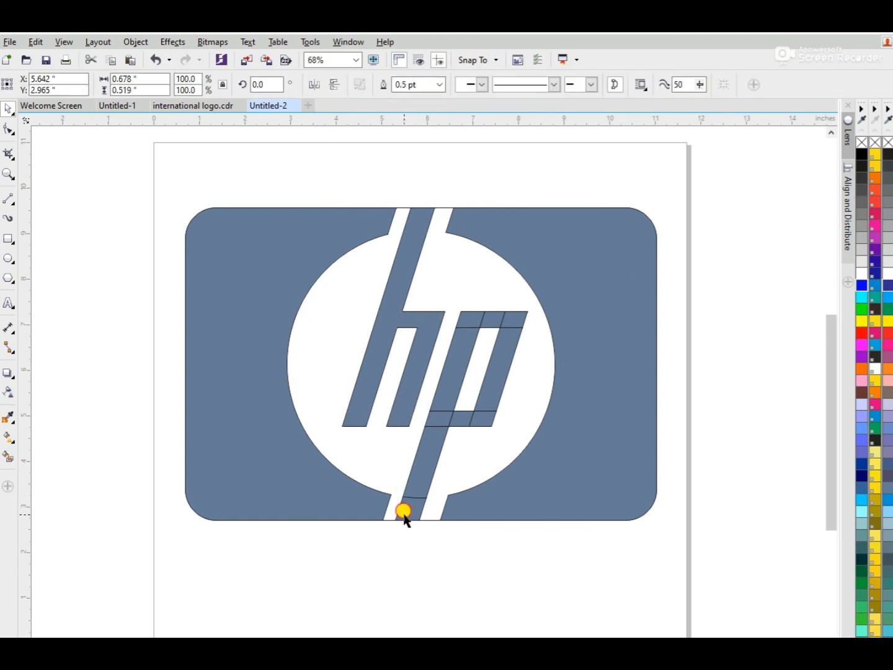
pyautogui.keyDown('shift'); pyautogui.click(421, 470); pyautogui.keyUp('shift')
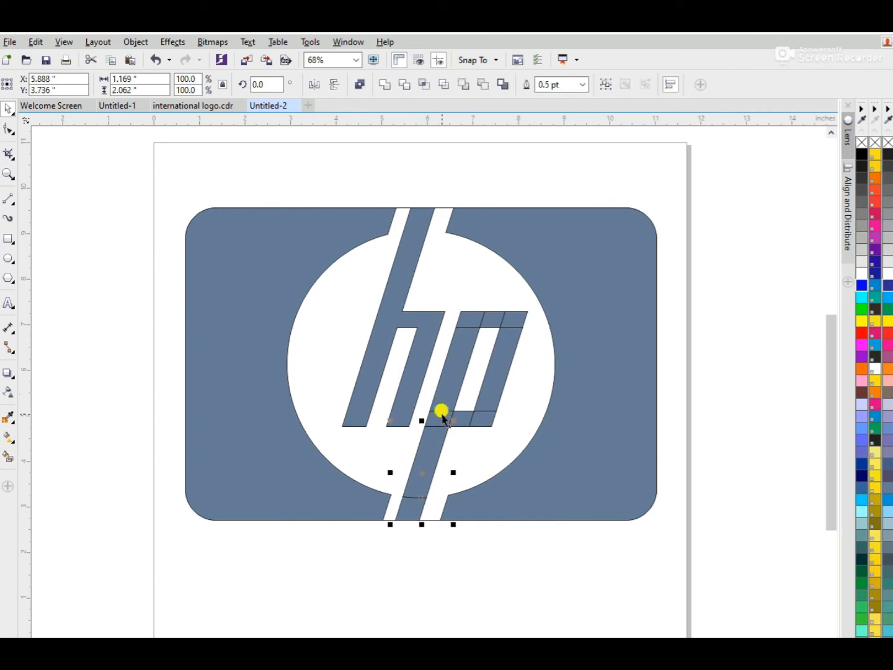
pyautogui.keyDown('shift'); pyautogui.click(434, 408); pyautogui.keyUp('shift')
pyautogui.keyDown('shift'); pyautogui.click(449, 369); pyautogui.keyUp('shift')
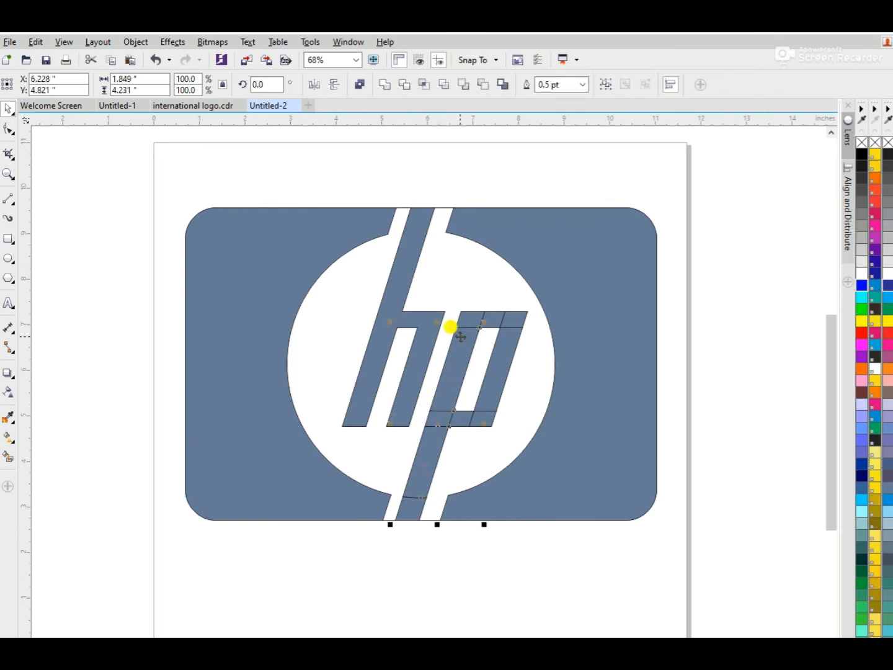
pyautogui.keyDown('shift'); pyautogui.click(467, 320); pyautogui.keyUp('shift')
pyautogui.keyDown('shift'); pyautogui.click(511, 318); pyautogui.keyUp('shift')
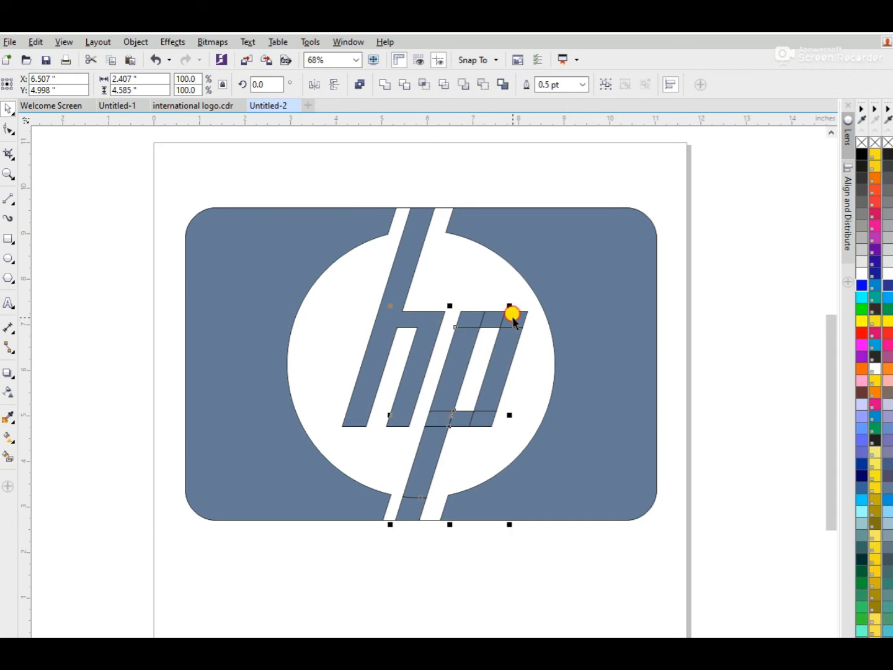
pyautogui.keyDown('shift'); pyautogui.click(512, 317); pyautogui.keyUp('shift')
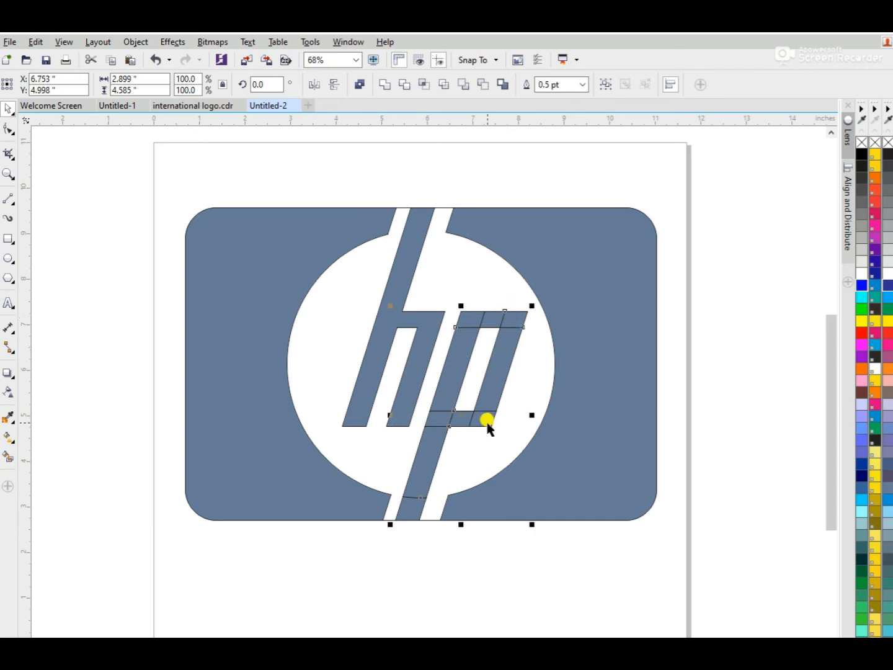
pyautogui.click(384, 85)
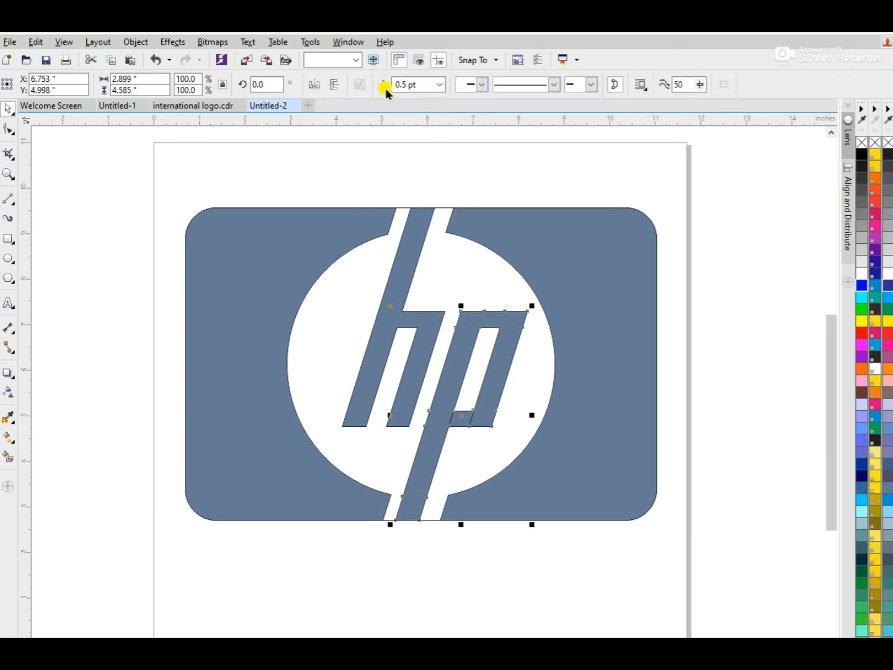
pyautogui.click(681, 372)
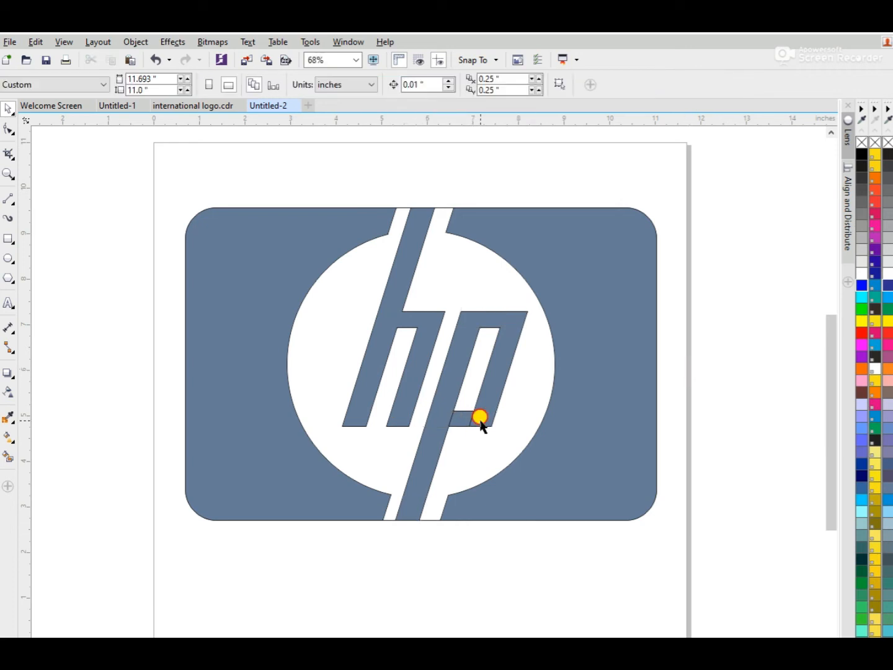
# - Weld the remaining short segment at the bottom of the bowl into the letter p
pyautogui.click(480, 422)
pyautogui.moveTo(460, 421); pyautogui.dragTo(458, 438)
pyautogui.hotkey('ctrl', 'z')
pyautogui.keyDown('shift'); pyautogui.click(479, 412); pyautogui.keyUp('shift')
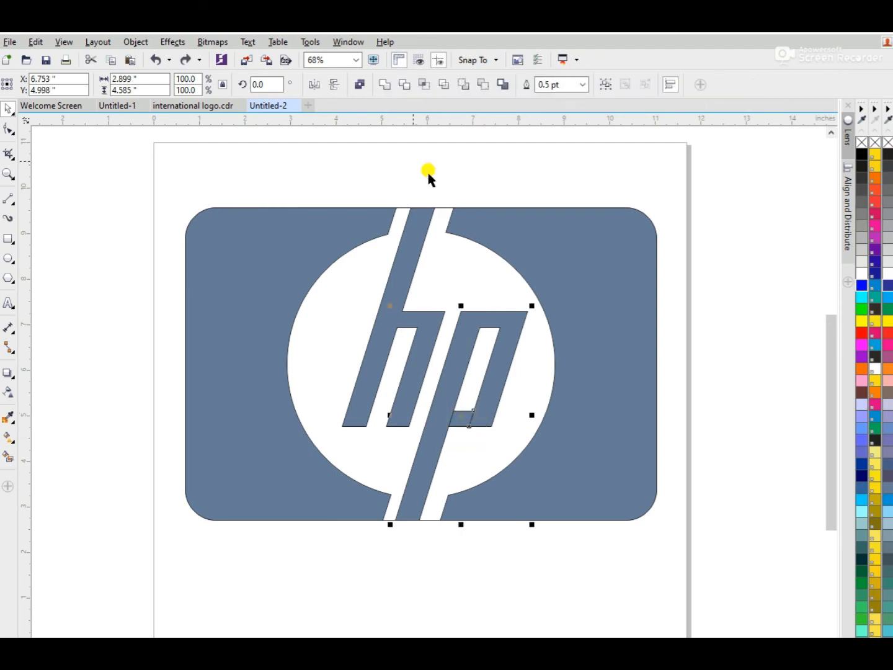
pyautogui.click(384, 88)
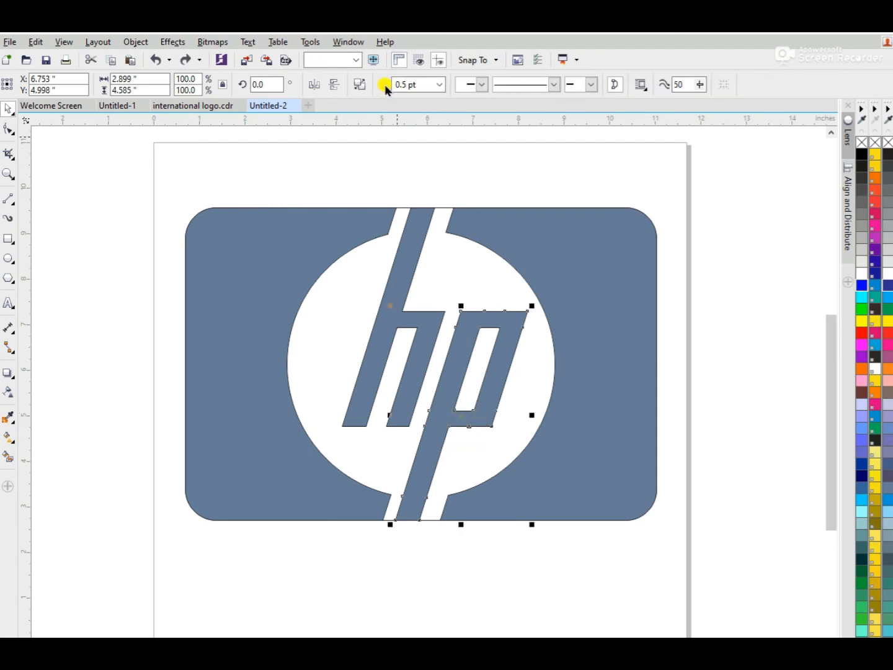
pyautogui.click(729, 344)
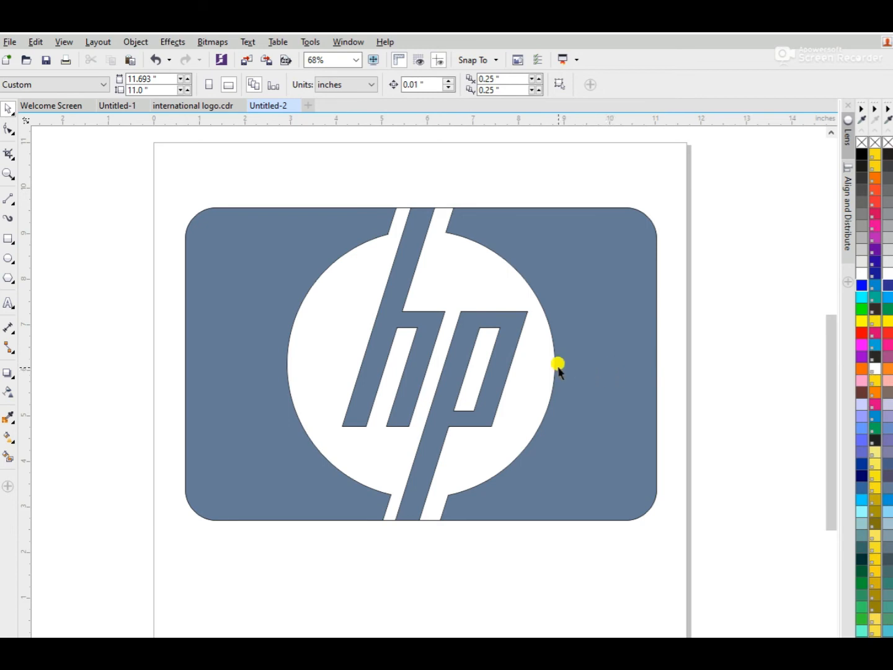
# - Remove the fill from the letters h and p and give both a black hairline outline
pyautogui.press('z')
pyautogui.moveTo(323, 257); pyautogui.dragTo(619, 469)
pyautogui.press('space')
pyautogui.click(504, 363)
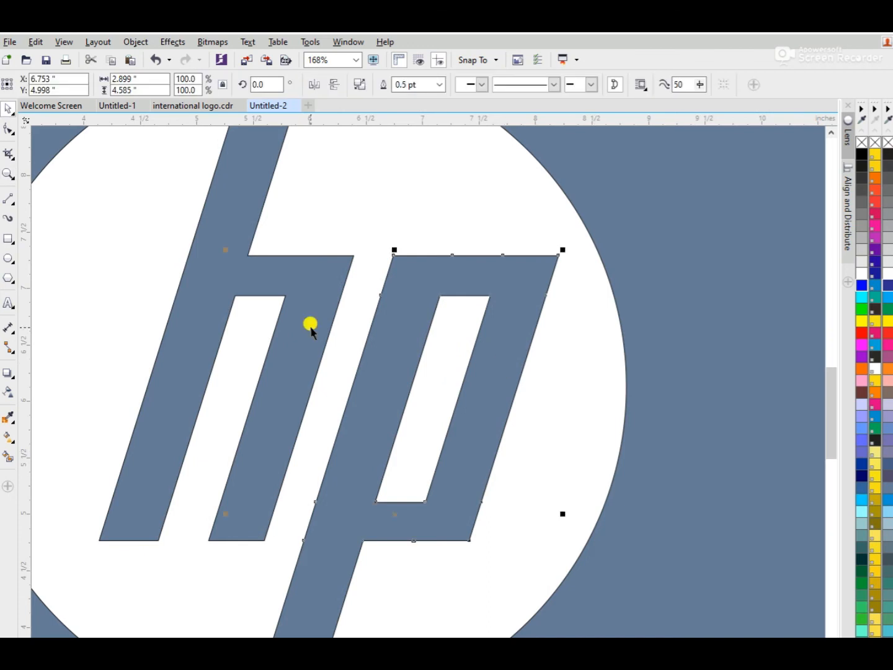
pyautogui.keyDown('shift'); pyautogui.click(310, 323); pyautogui.keyUp('shift')
pyautogui.rightClick(860, 147)
pyautogui.click(860, 146)
pyautogui.rightClick(860, 152)
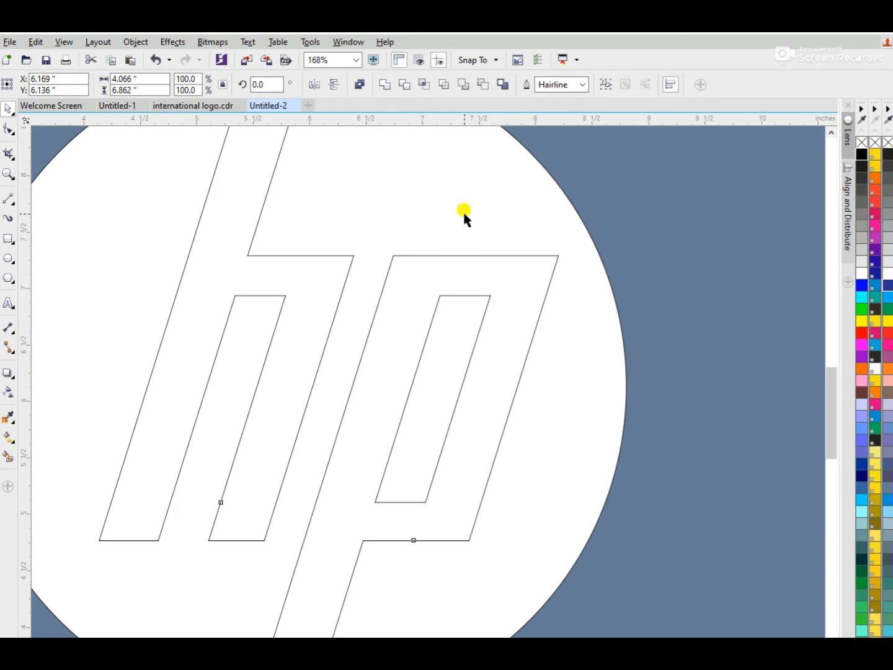
pyautogui.press('Escape')
# - Draw a circle about 0.43 inches in diameter inside the upper-right corner of the p
pyautogui.click(8, 259)
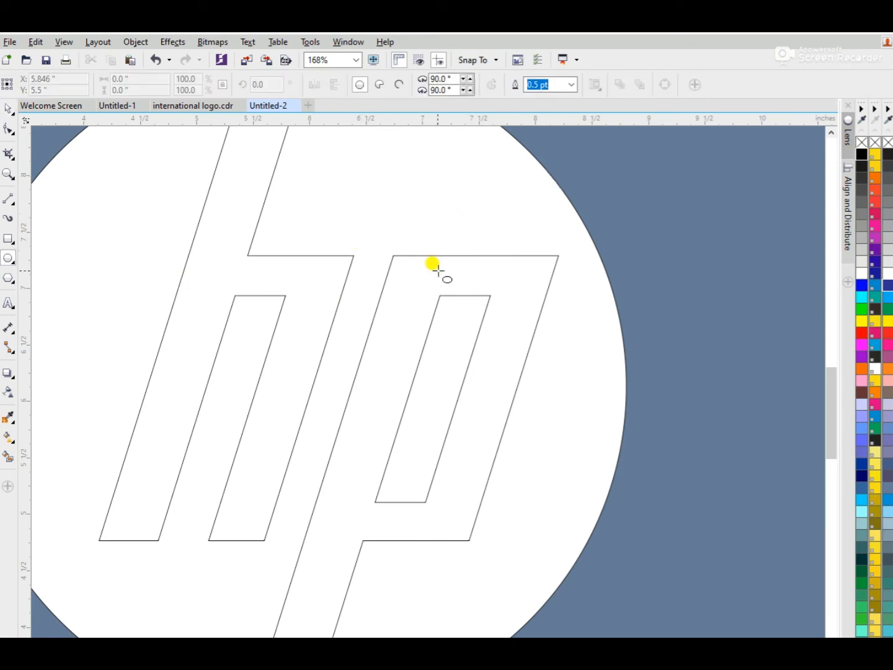
pyautogui.moveTo(437, 271)
pyautogui.mouseDown()
pyautogui.moveTo(494, 346)
pyautogui.moveTo(466, 302)
pyautogui.moveTo(518, 288)
pyautogui.mouseUp()
pyautogui.press('space')
pyautogui.moveTo(551, 321); pyautogui.dragTo(544, 319)
pyautogui.moveTo(520, 295)
pyautogui.mouseDown()
pyautogui.moveTo(516, 285)
pyautogui.moveTo(524, 283)
pyautogui.mouseUp()
# - Nudge the circle against the p's corner edges and copy it to the p's lower-right and the h's upper-right corners
pyautogui.hotkey('ctrl', 'Right')
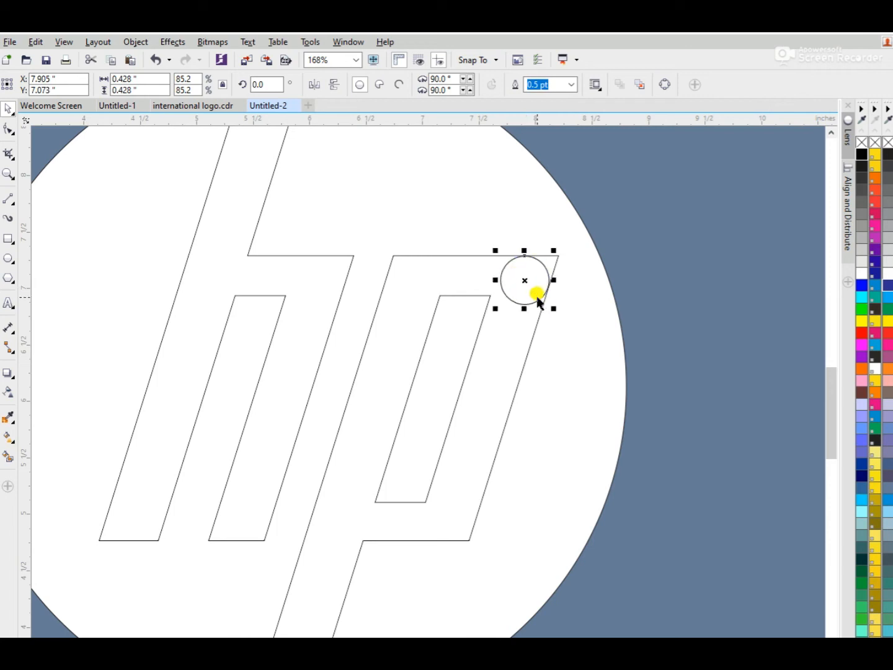
pyautogui.hotkey('ctrl', 'Up')
pyautogui.hotkey('ctrl', 'Right')
pyautogui.hotkey('ctrl', 'Down')
pyautogui.moveTo(531, 286); pyautogui.dragTo(321, 280)
# - Add nodes to the p where the upper-right circle touches its edges and move the corner node inside the circle
pyautogui.press('z')
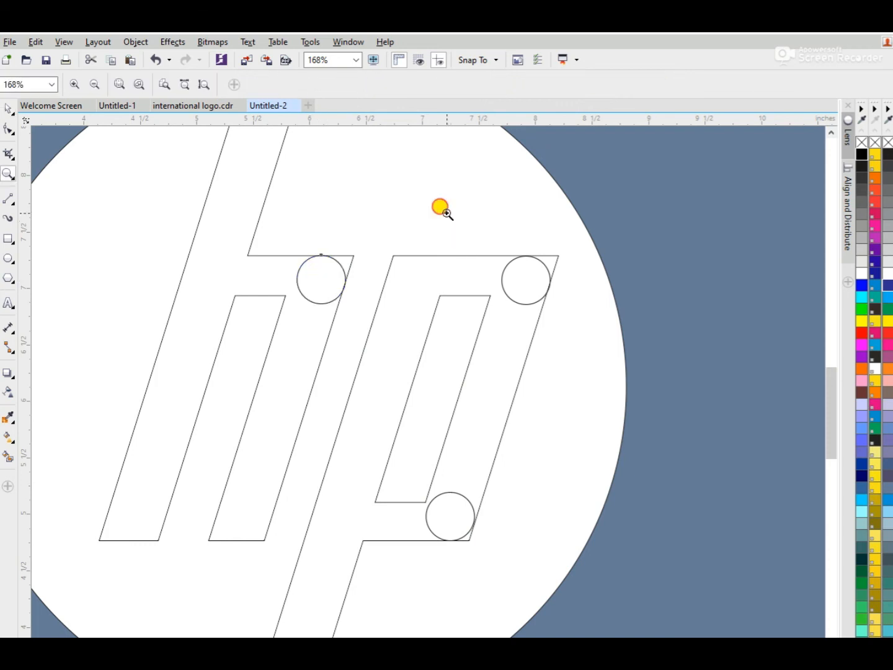
pyautogui.click(568, 342)
pyautogui.press('space')
pyautogui.doubleClick(402, 236)
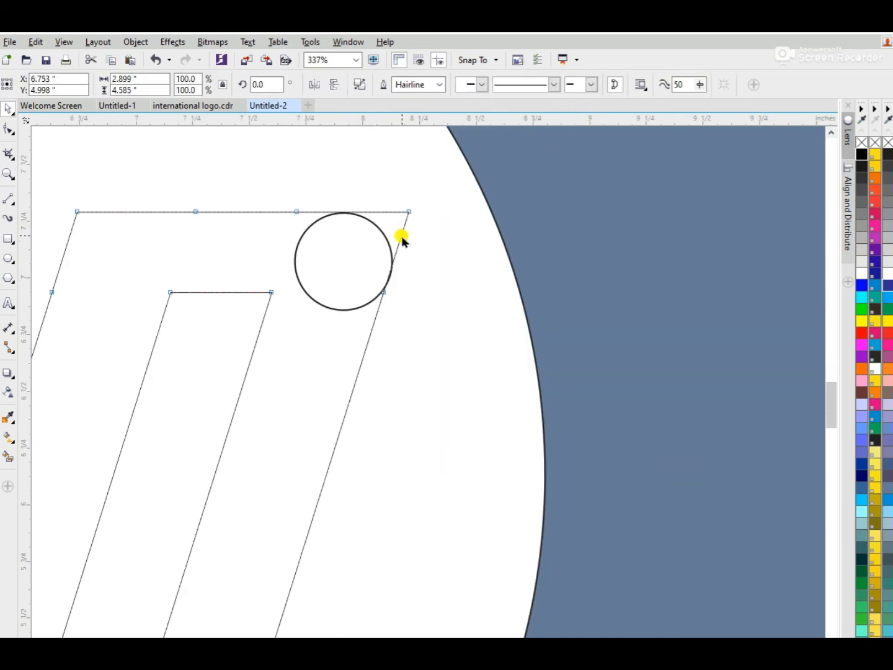
pyautogui.click(341, 210)
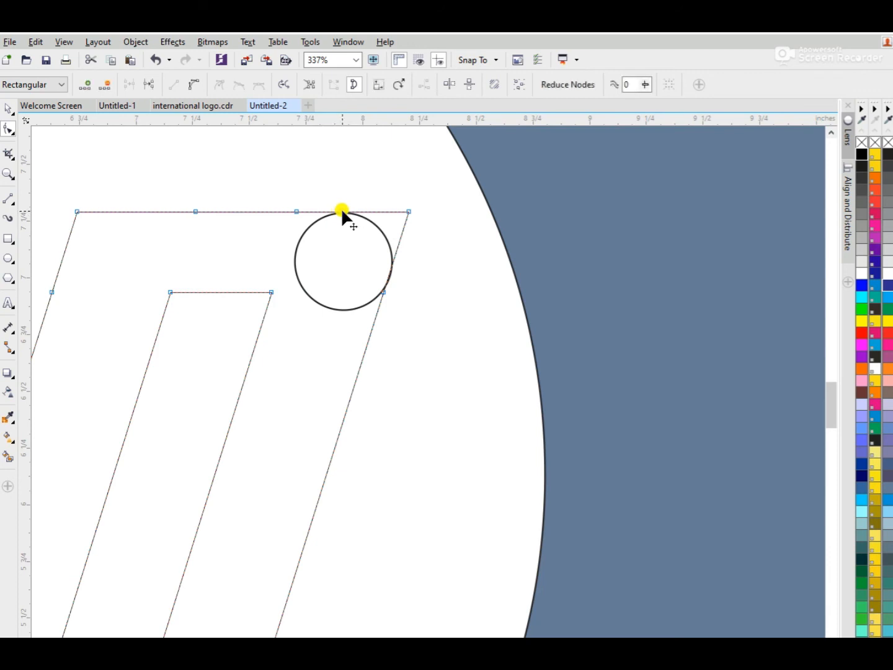
pyautogui.doubleClick(389, 274)
pyautogui.moveTo(409, 212); pyautogui.dragTo(316, 276)
# - Weld the upper-right circle to the p to form a rounded corner
pyautogui.press('space')
pyautogui.keyDown('shift'); pyautogui.click(309, 227); pyautogui.keyUp('shift')
pyautogui.click(385, 85)
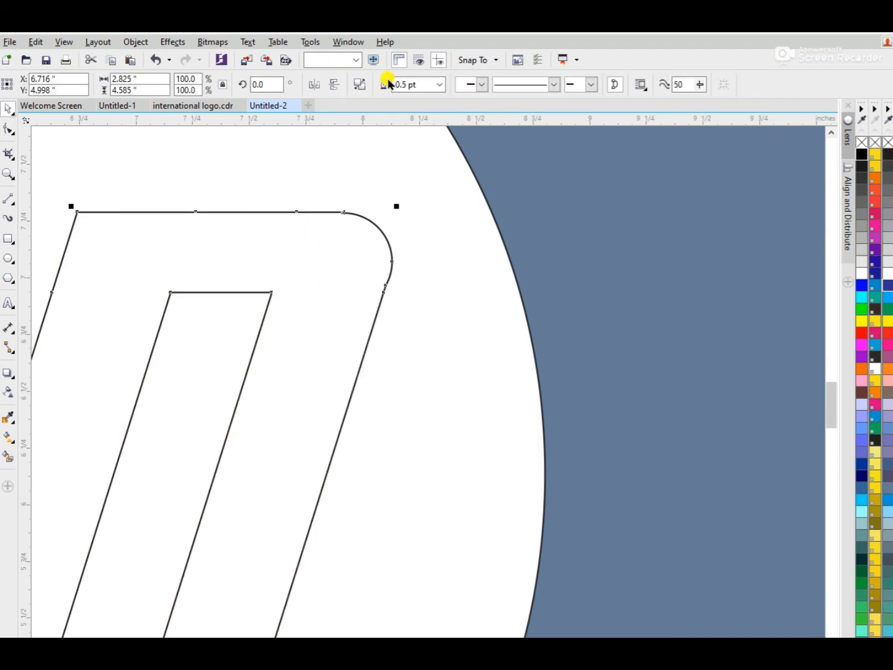
# - Shift the circle at the p's lower-right corner slightly so it touches the slanted and bottom edges
pyautogui.scroll(-2, 389, 147)
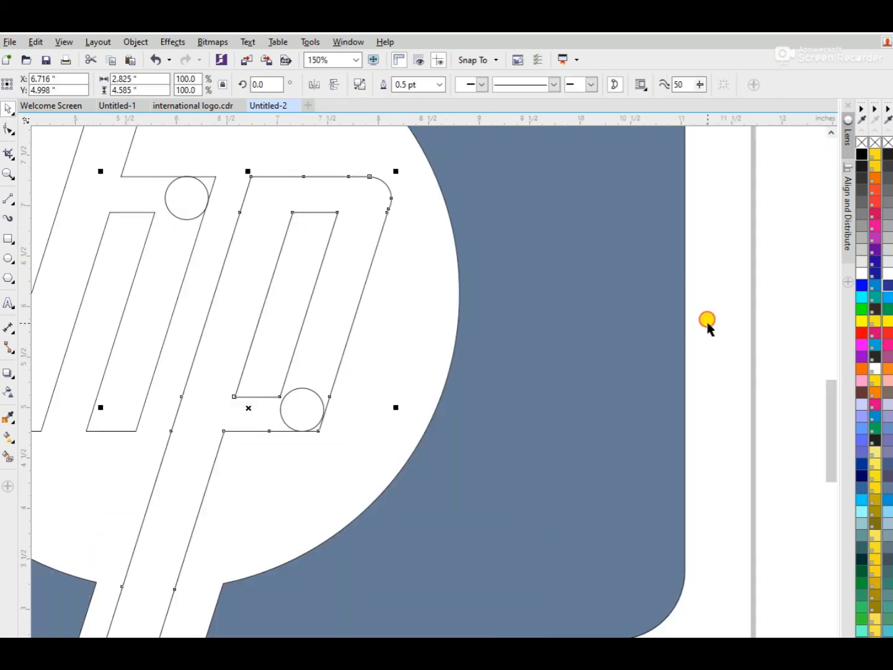
pyautogui.press('F2')
pyautogui.moveTo(226, 339); pyautogui.dragTo(377, 493)
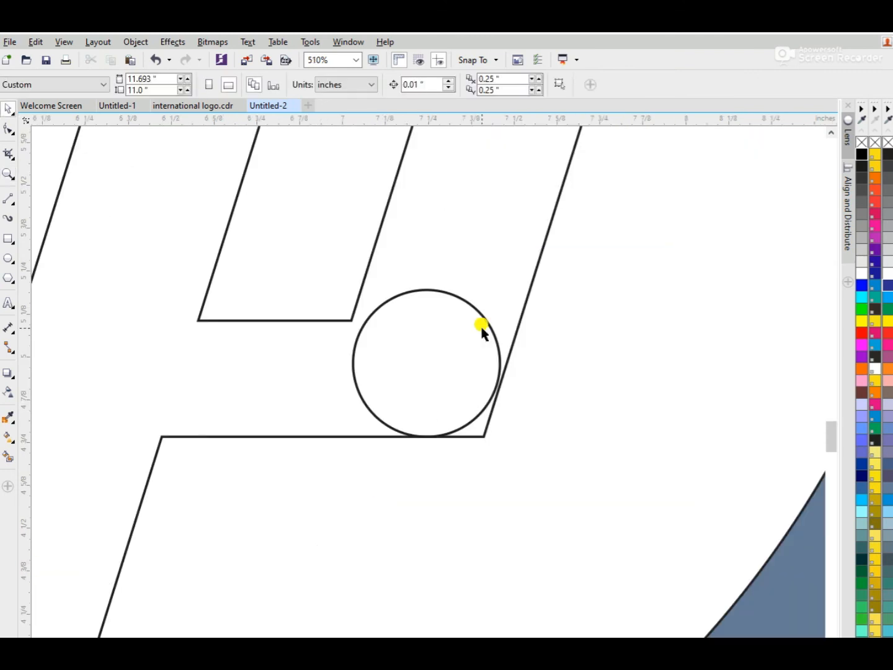
pyautogui.click(488, 320)
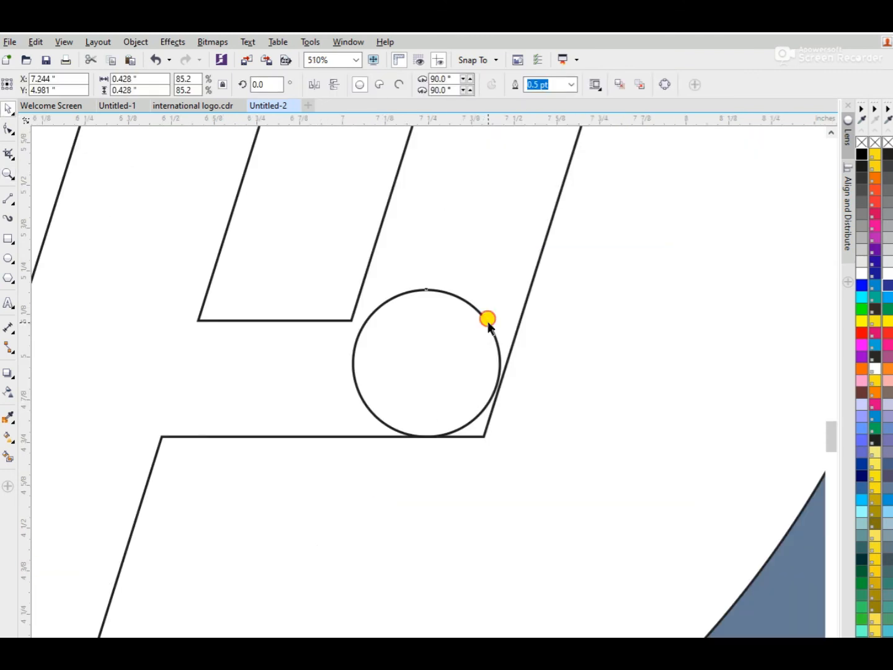
pyautogui.moveTo(491, 318); pyautogui.dragTo(491, 322)
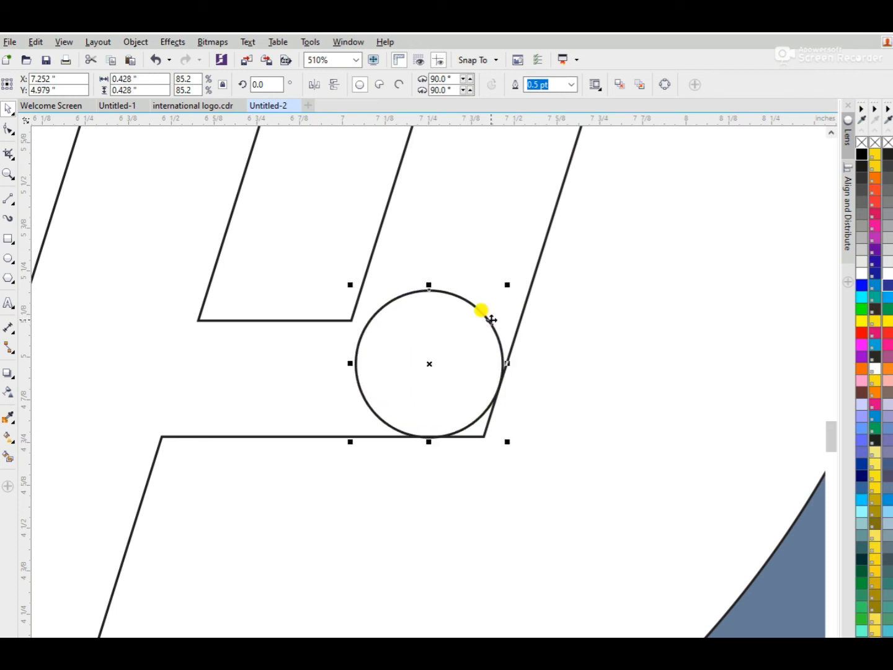
# - Round the p's lower-right corner by adding contact nodes, pulling the corner node inside the circle and welding the two shapes
pyautogui.doubleClick(520, 321)
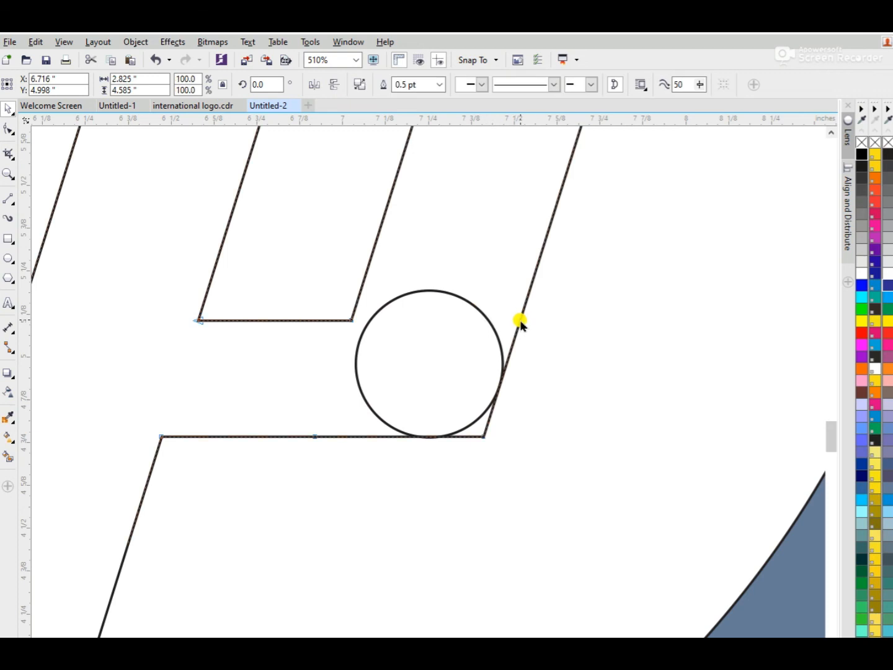
pyautogui.click(499, 380)
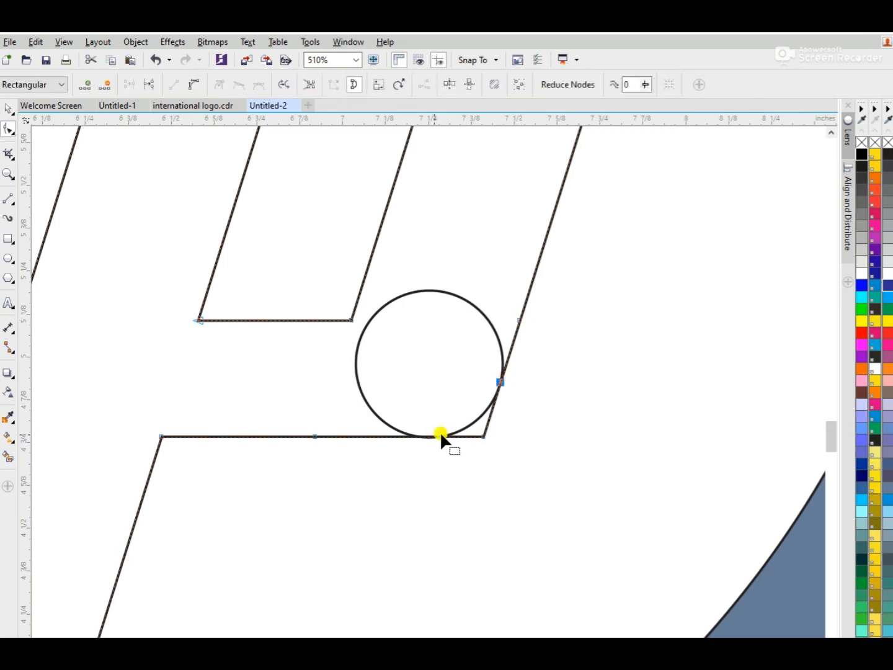
pyautogui.click(429, 435)
pyautogui.moveTo(481, 435); pyautogui.dragTo(426, 381)
pyautogui.press('space')
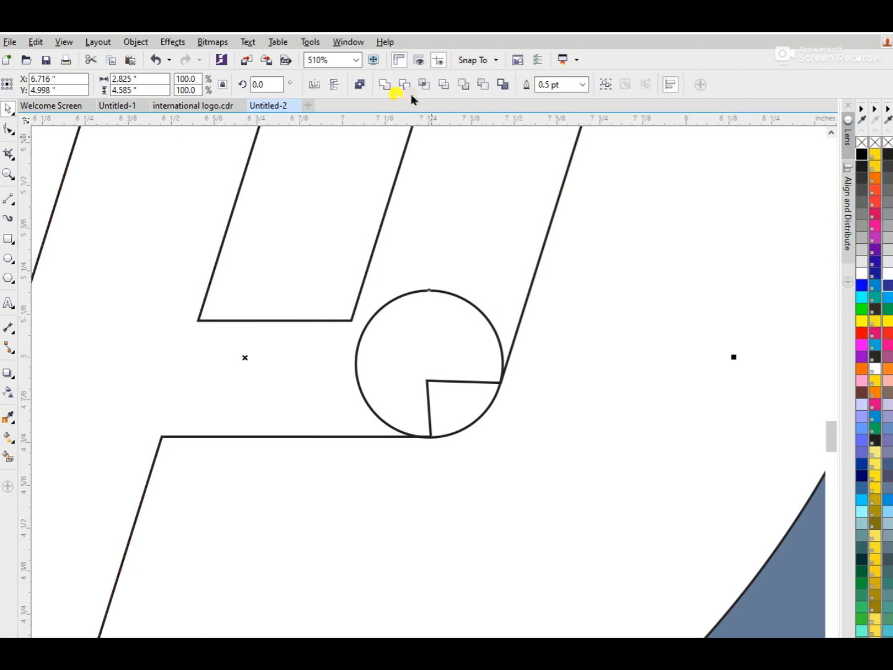
pyautogui.click(392, 87)
# - Set the outline width of the circle at the h's upper-right corner to Hairline
pyautogui.scroll(-1, 400, 149)
pyautogui.scroll(-2, 400, 149)
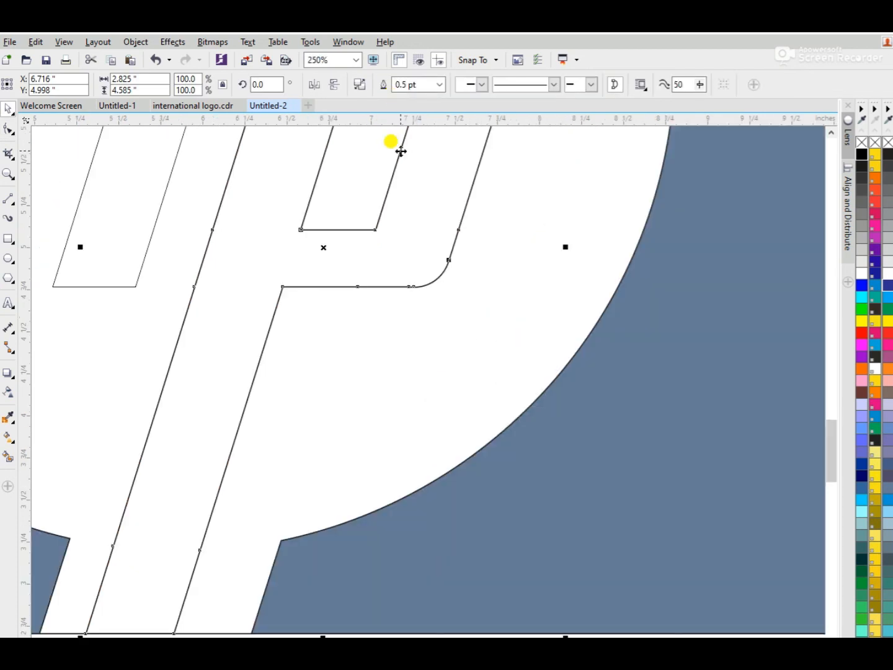
pyautogui.scroll(-3, 409, 248)
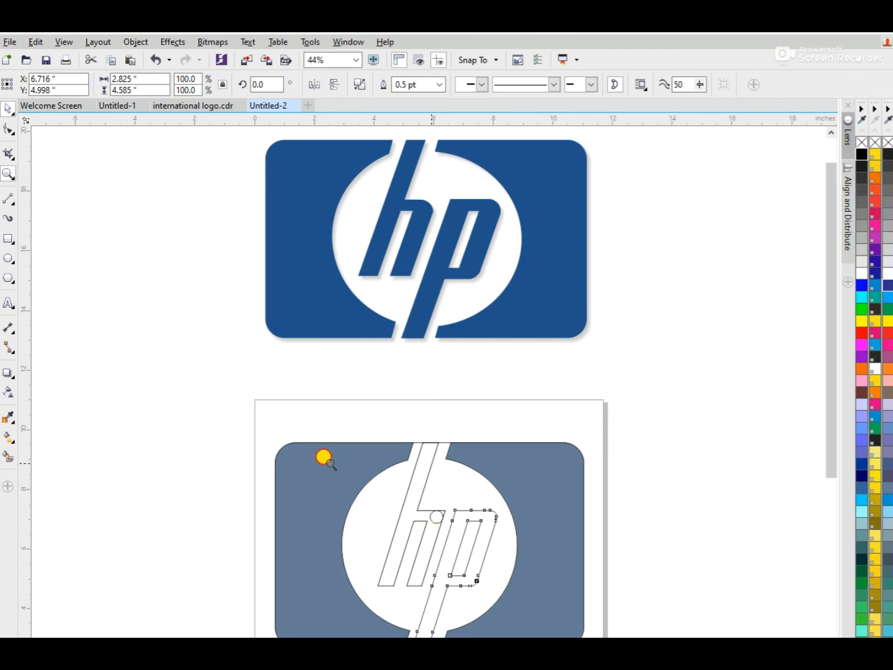
pyautogui.press('z')
pyautogui.moveTo(325, 459); pyautogui.dragTo(518, 582)
pyautogui.moveTo(273, 271); pyautogui.dragTo(566, 437)
pyautogui.press('space')
pyautogui.click(590, 339)
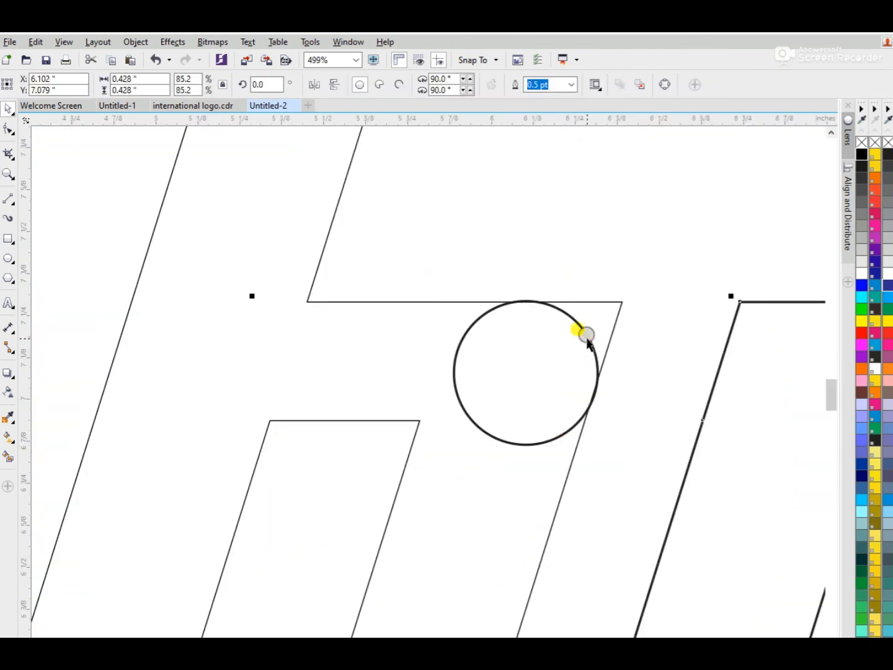
pyautogui.click(570, 85)
pyautogui.click(561, 105)
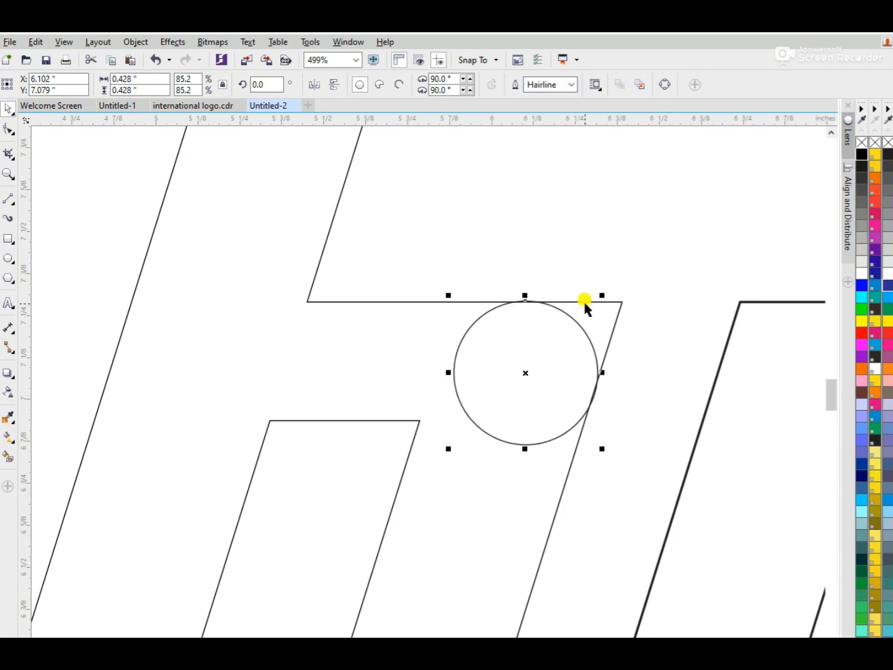
# - Move the circle slightly so it touches the top and slanted edges of the h's upper-right corner
pyautogui.press('z')
pyautogui.moveTo(405, 277); pyautogui.dragTo(678, 507)
pyautogui.press('space')
pyautogui.moveTo(511, 240); pyautogui.dragTo(506, 242)
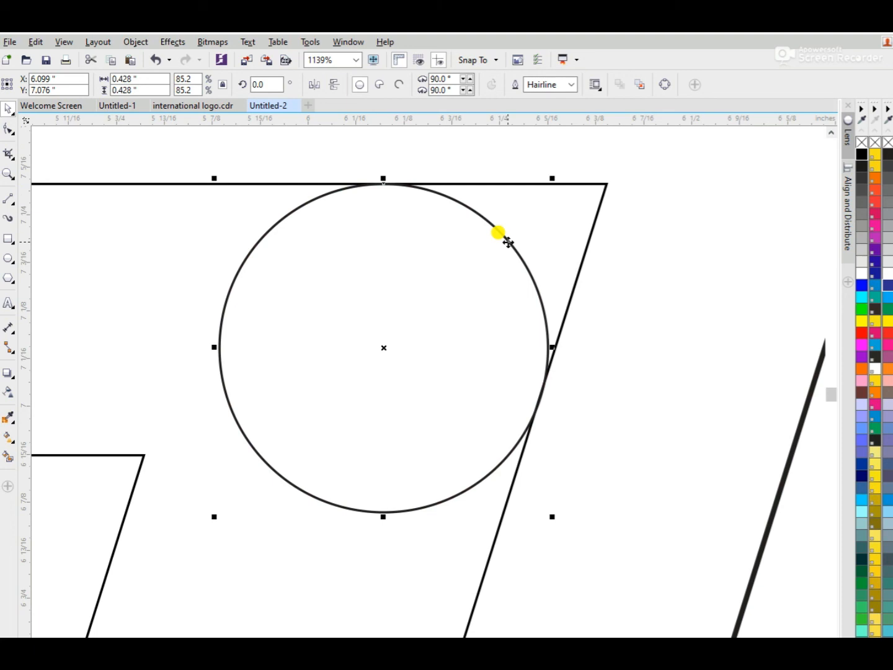
# - Add nodes to the h where the circle touches its edges and move the corner node inside the circle
pyautogui.click(530, 182)
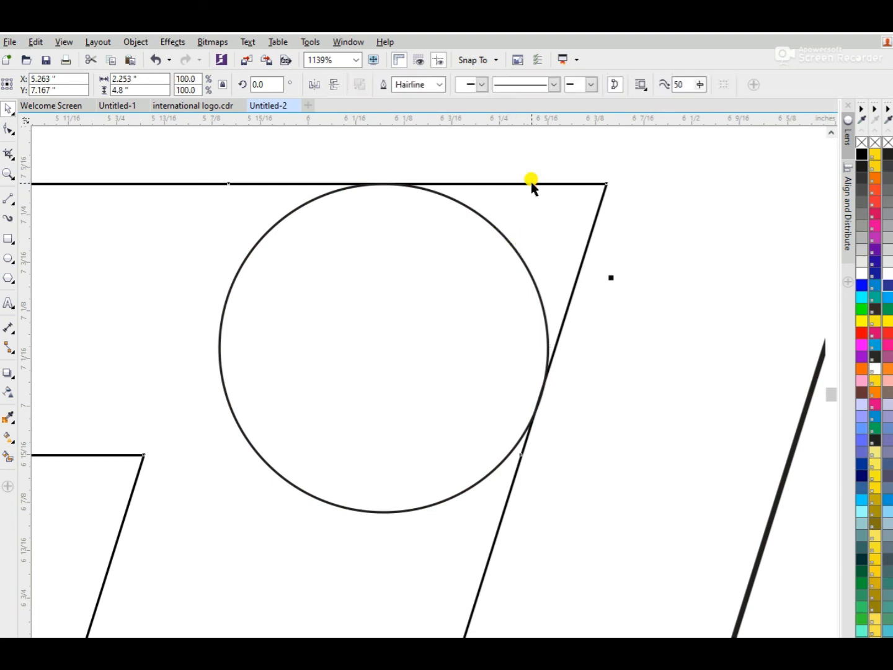
pyautogui.press('F10')
pyautogui.click(386, 181)
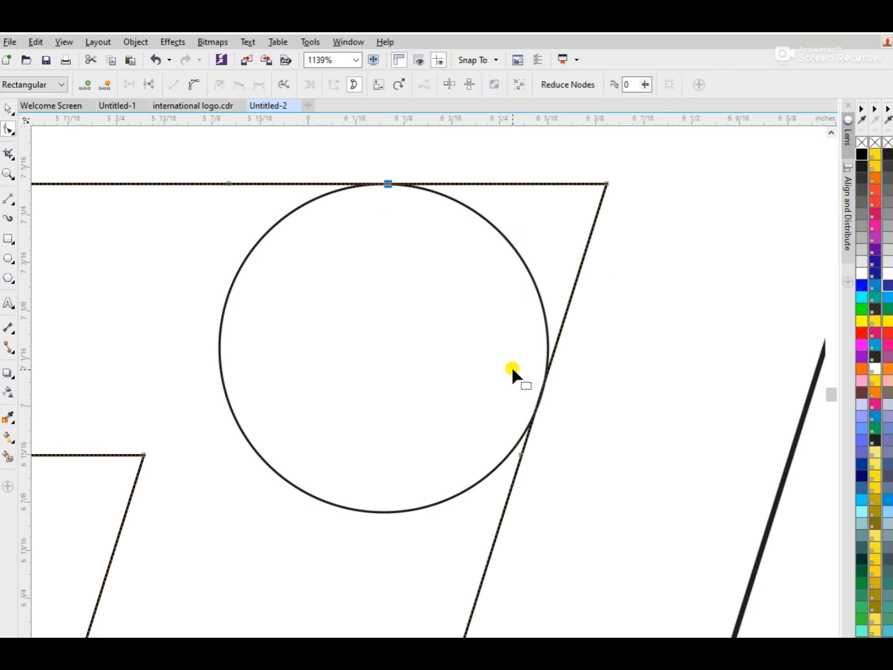
pyautogui.click(540, 389)
pyautogui.moveTo(604, 184); pyautogui.dragTo(458, 339)
# - Weld the circle to the h to round its upper-right corner
pyautogui.press('space')
pyautogui.keyDown('shift'); pyautogui.click(511, 243); pyautogui.keyUp('shift')
pyautogui.click(382, 85)
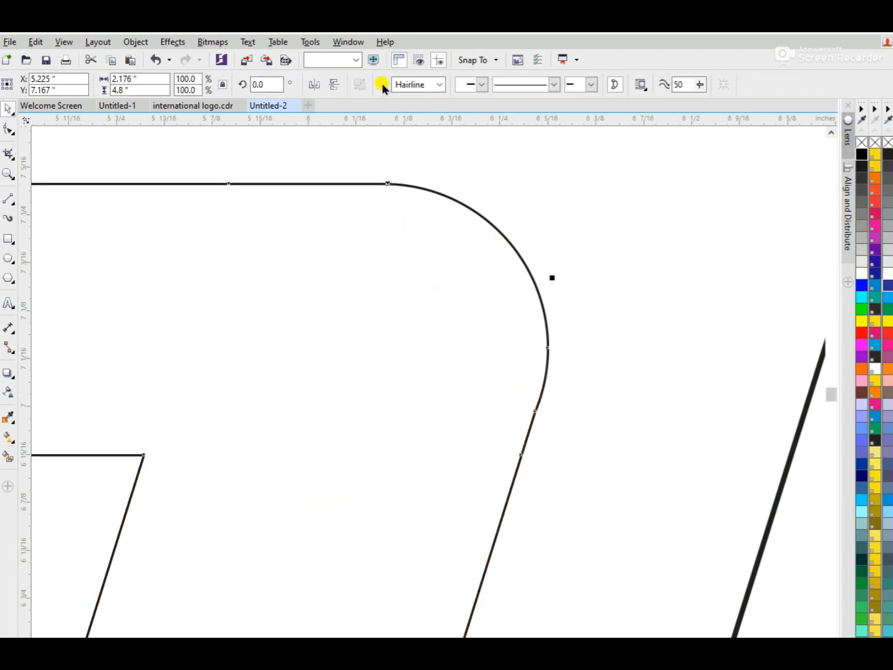
pyautogui.scroll(-2, 406, 142)
pyautogui.scroll(-1, 406, 143)
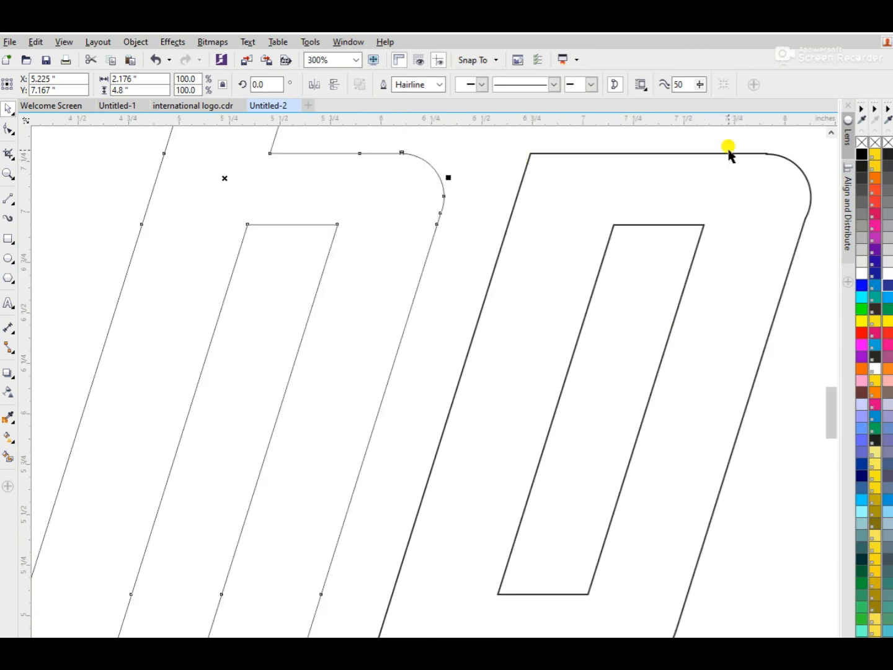
pyautogui.scroll(-1, 727, 155)
pyautogui.scroll(-1, 815, 130)
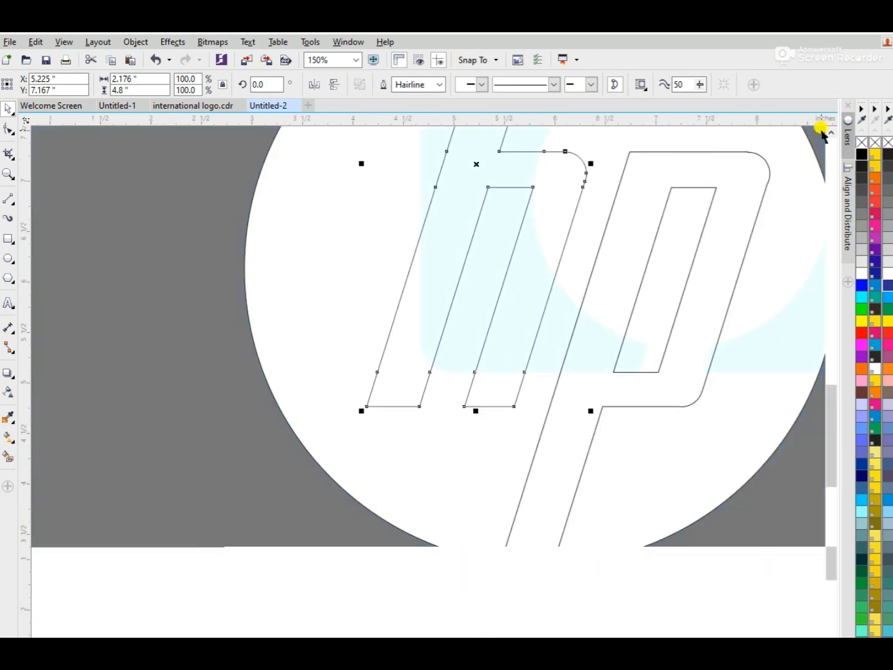
# - Delete the leftover white slanted strip outlines behind the h and p at the logo's upper and lower edges
pyautogui.scroll(3, 807, 209)
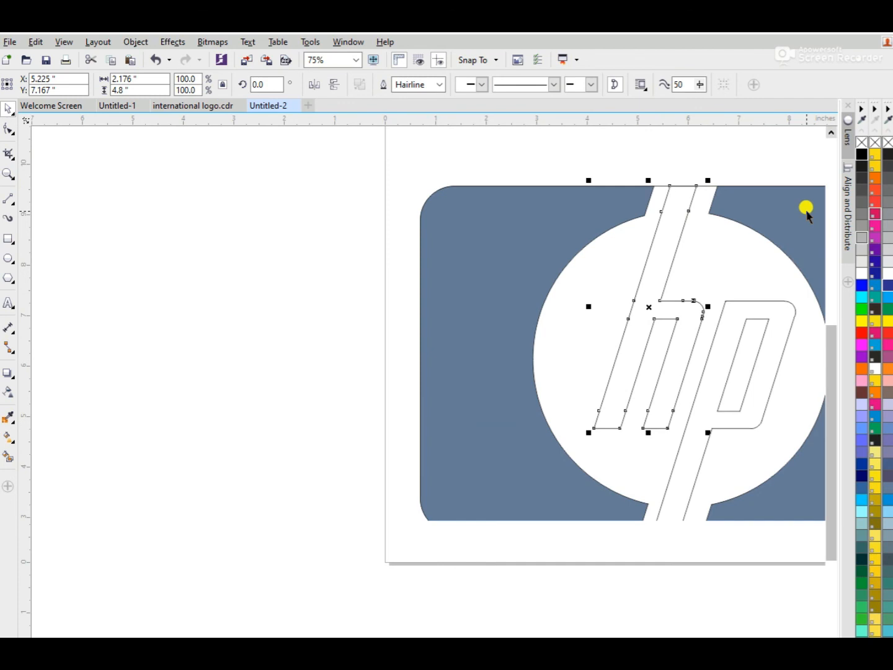
pyautogui.hscroll(1, 807, 211)
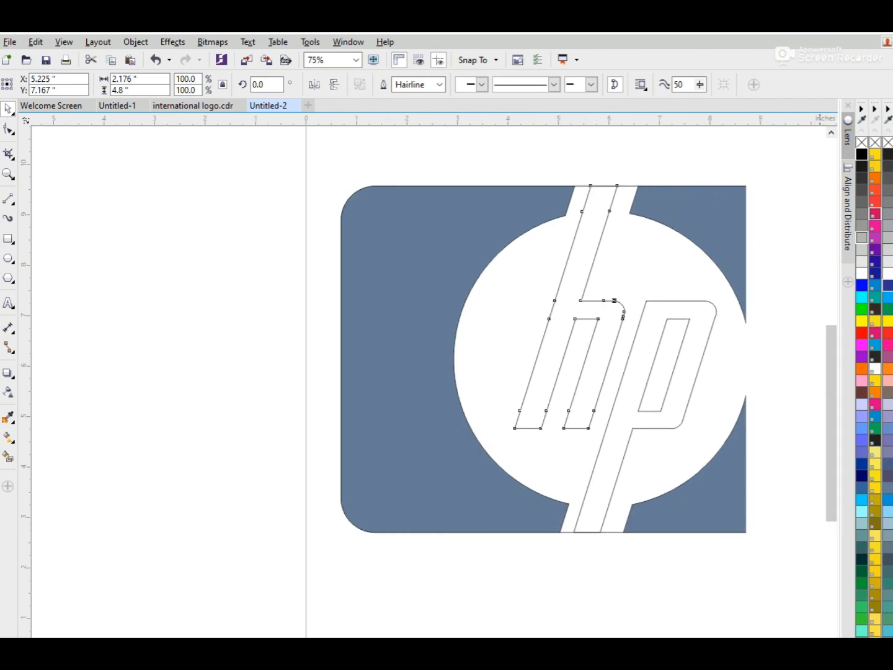
pyautogui.hscroll(2, 527, 325)
pyautogui.click(520, 319)
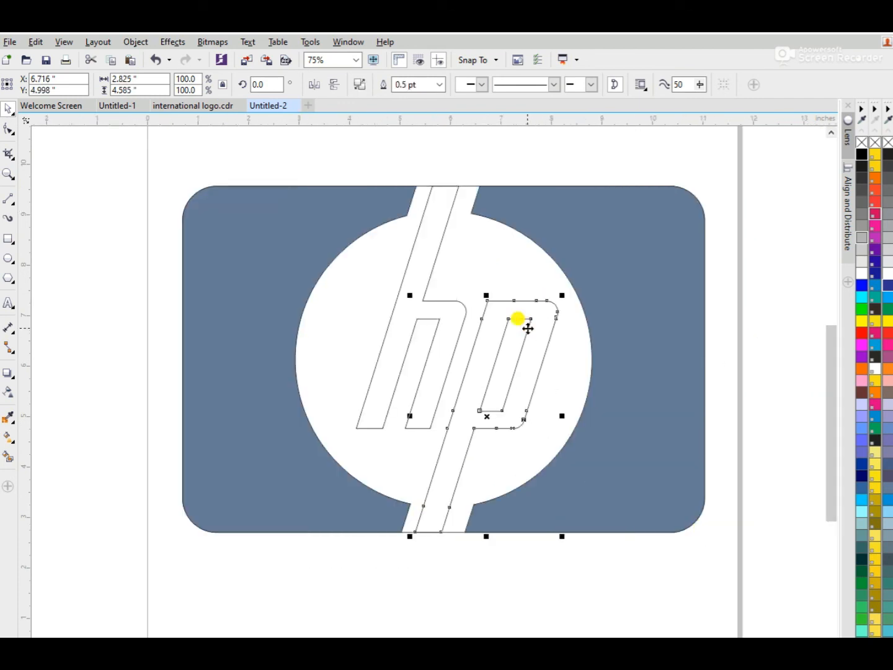
pyautogui.click(465, 186)
pyautogui.click(461, 204)
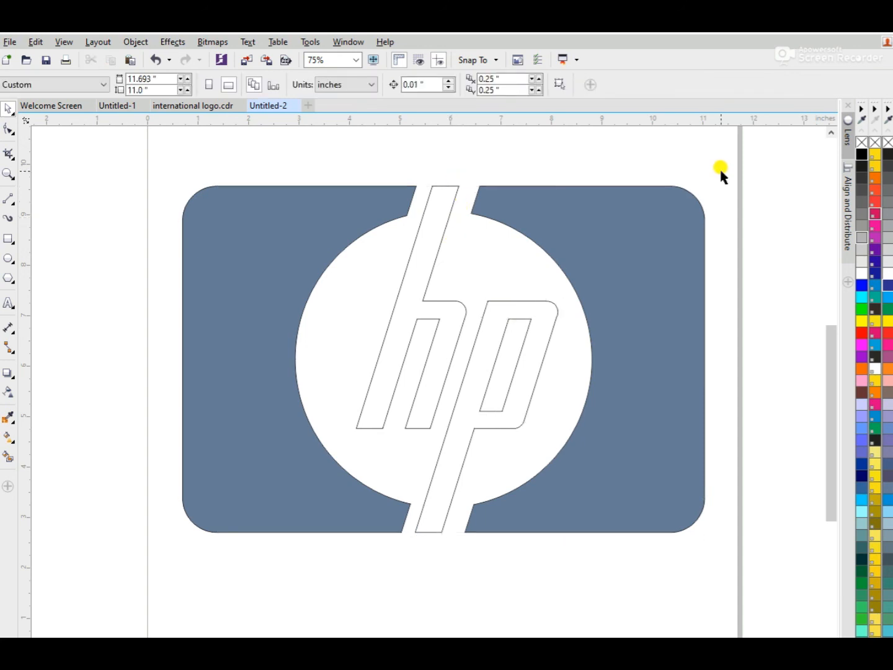
# - Fill the logo's right rounded panel with dark blue
pyautogui.click(679, 214)
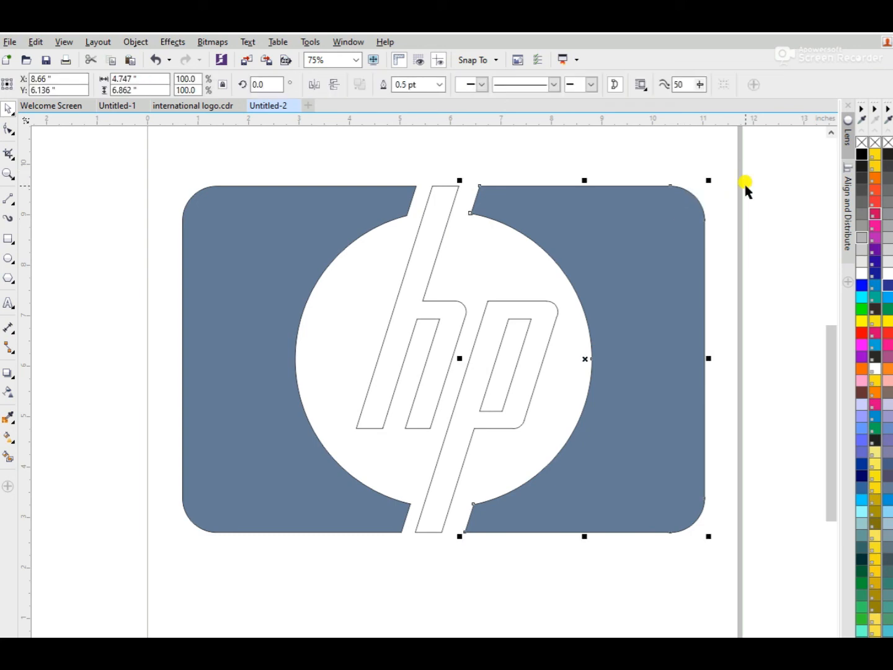
pyautogui.click(887, 431)
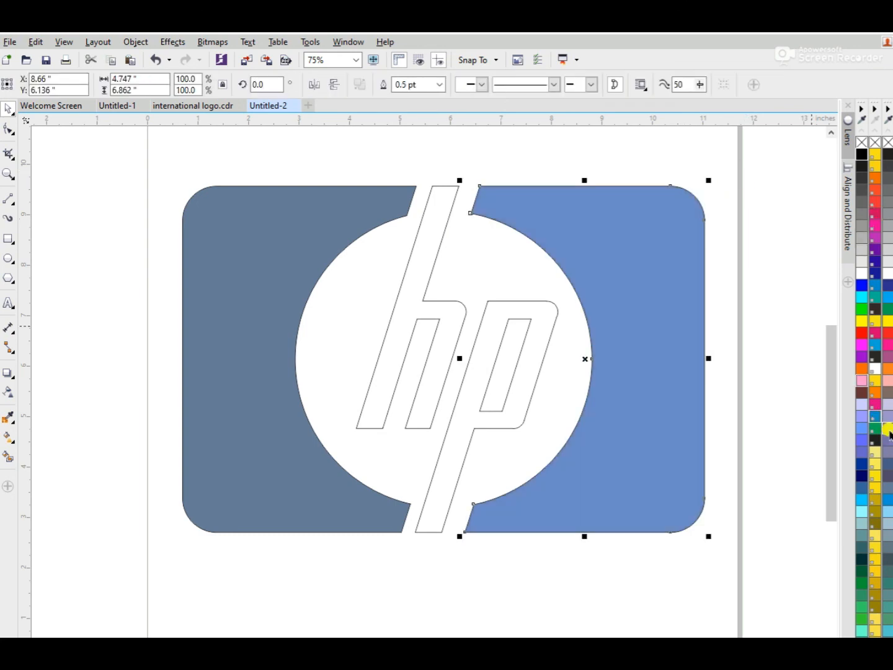
pyautogui.click(859, 441)
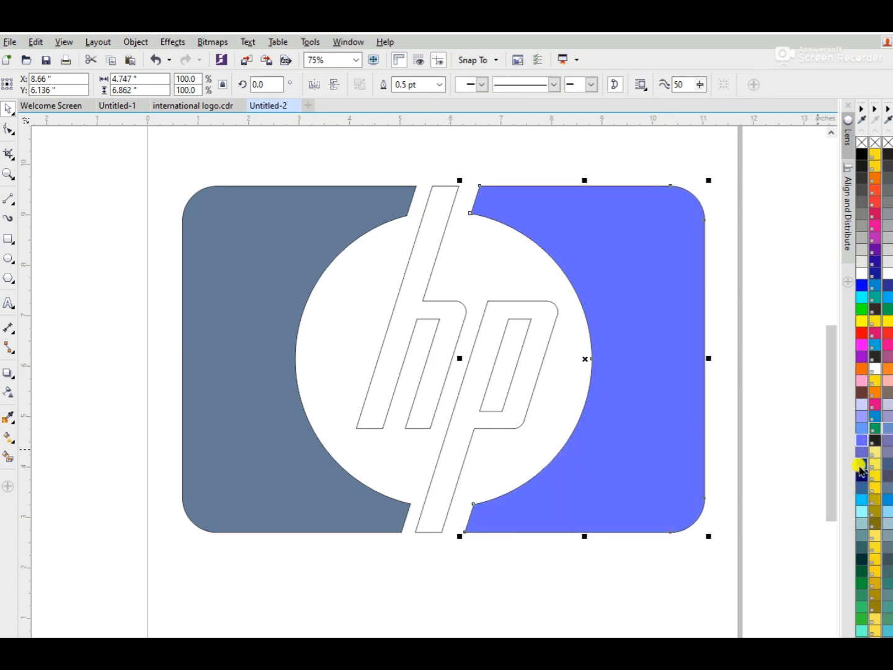
pyautogui.click(862, 470)
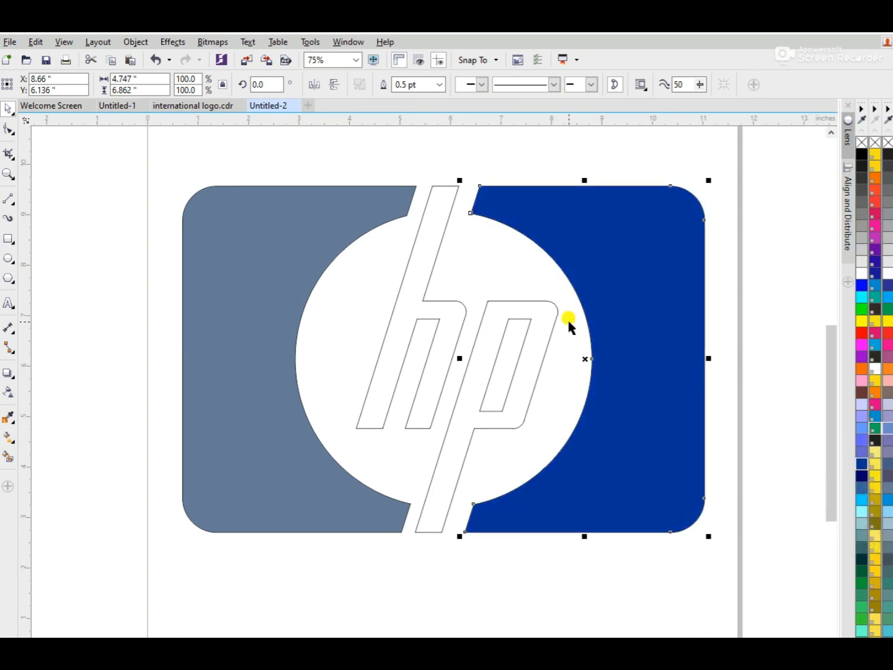
# - Sample the right panel's dark blue with the Color Eyedropper and apply it to the p, the h and the left panel
pyautogui.click(9, 417)
pyautogui.click(619, 316)
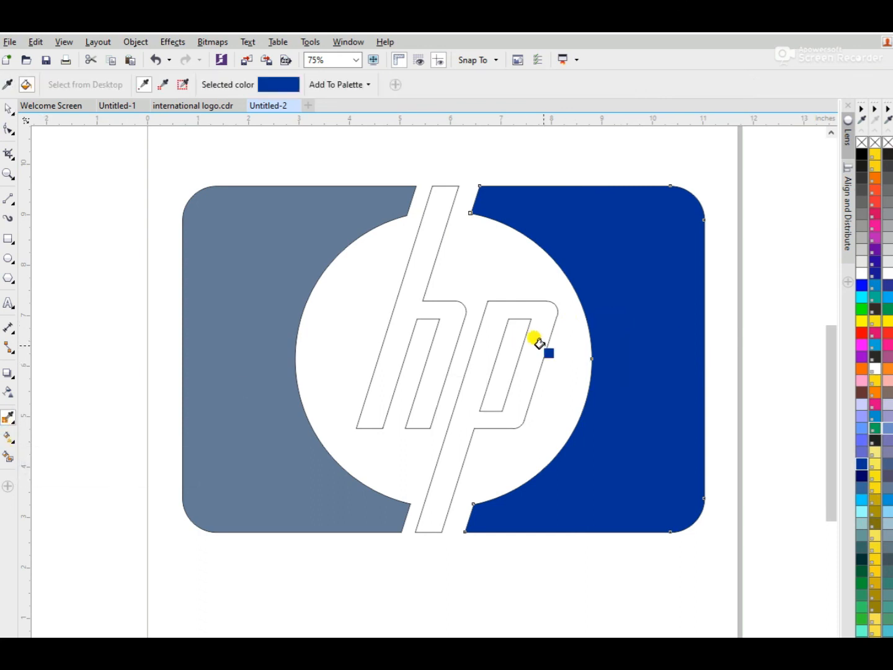
pyautogui.click(531, 336)
pyautogui.click(445, 320)
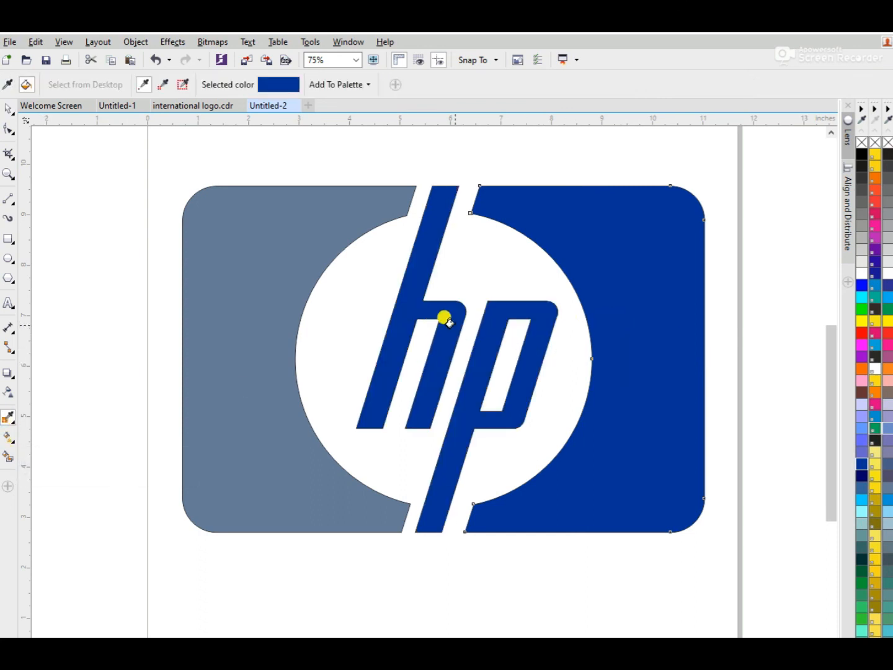
pyautogui.click(340, 222)
pyautogui.press('space')
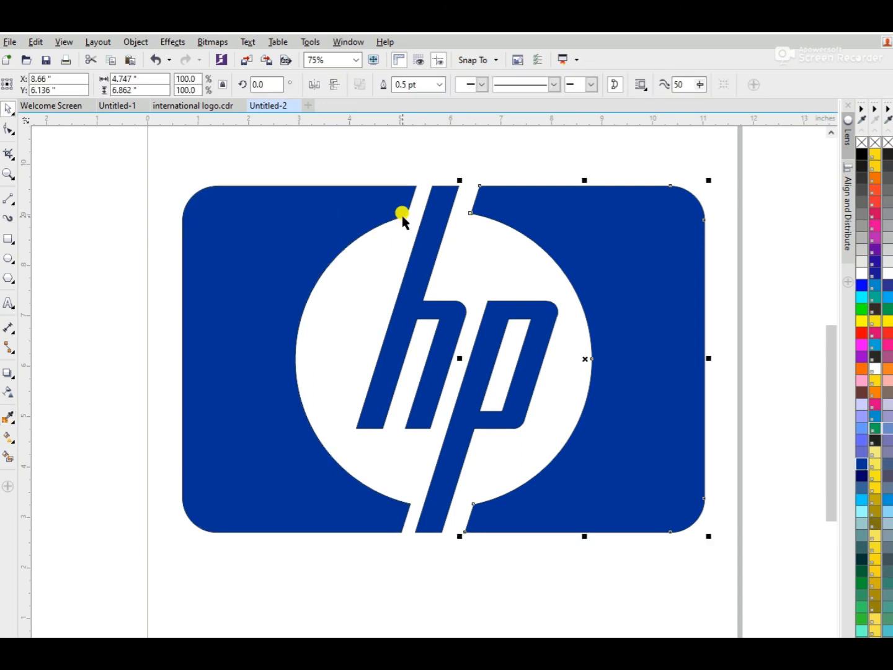
# - Remove the outlines from all parts of the recreated logo
pyautogui.moveTo(116, 156); pyautogui.dragTo(732, 565)
pyautogui.rightClick(859, 143)
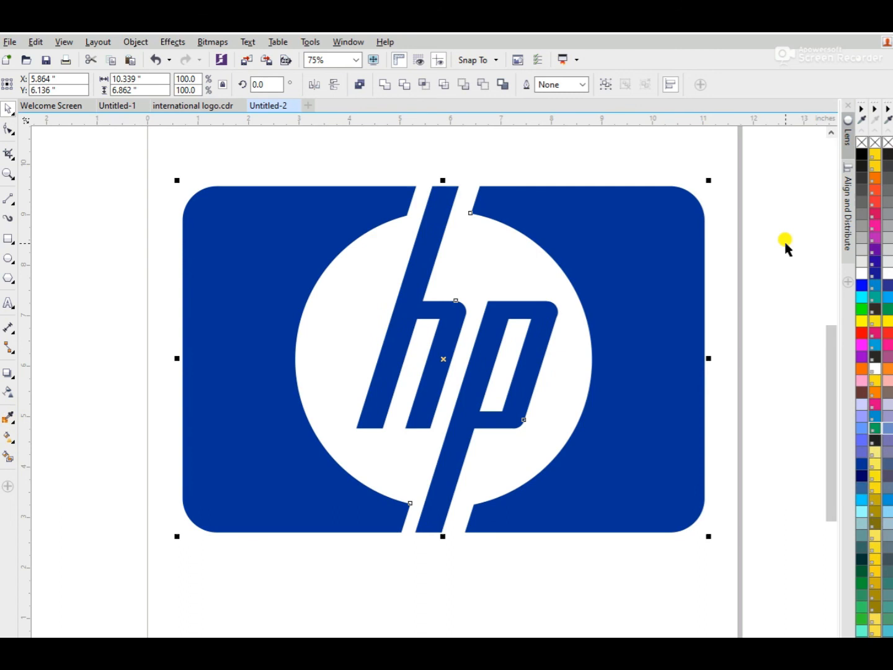
pyautogui.click(785, 243)
# - Stretch the whole recreated logo horizontally about its centre to a width of about 10.88 inches
pyautogui.scroll(-1, 785, 244)
pyautogui.press('F4')
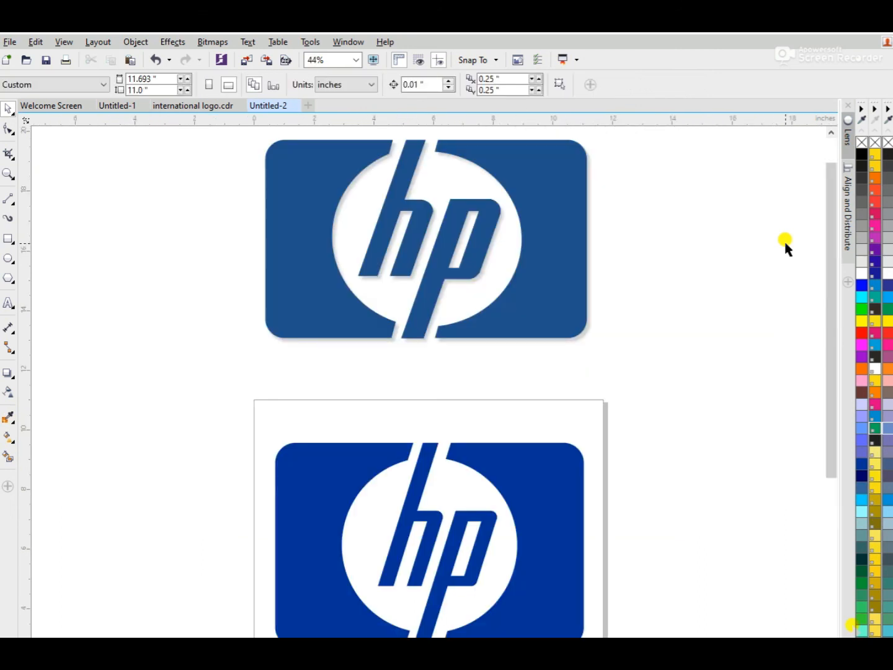
pyautogui.moveTo(826, 429); pyautogui.dragTo(838, 505)
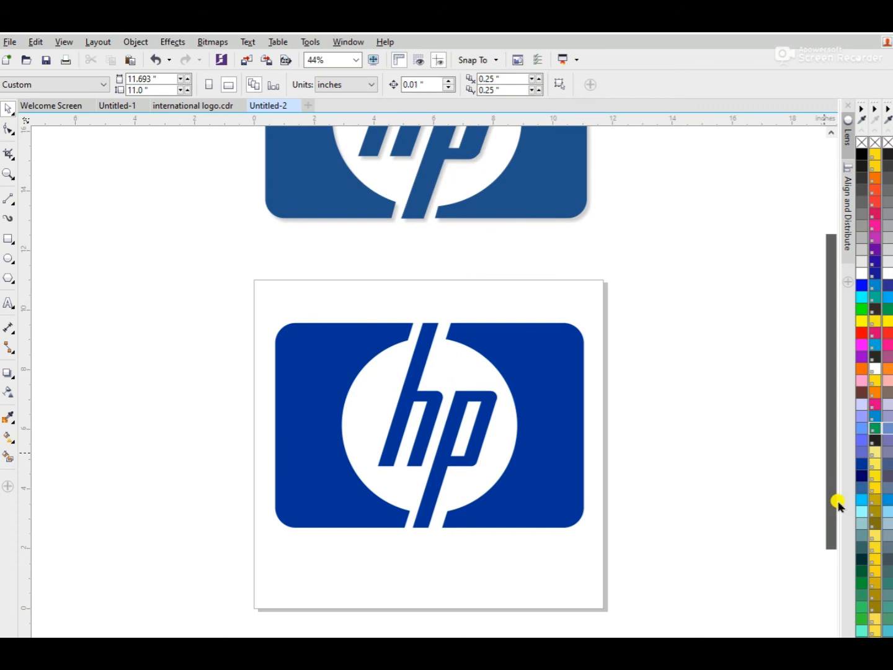
pyautogui.press('z')
pyautogui.moveTo(254, 316); pyautogui.dragTo(582, 499)
pyautogui.press('space')
pyautogui.moveTo(59, 145); pyautogui.dragTo(693, 538)
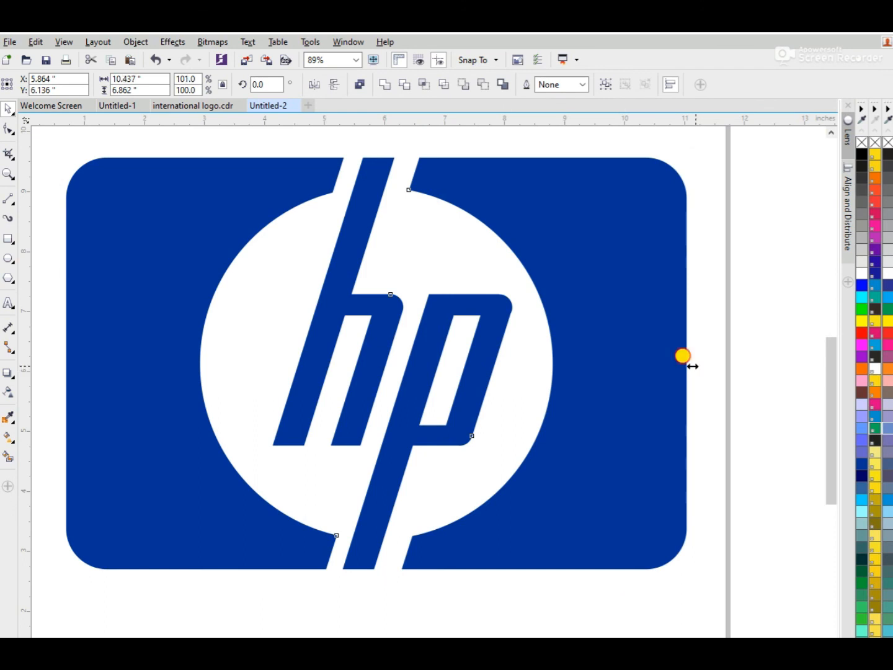
pyautogui.moveTo(684, 356); pyautogui.dragTo(708, 365)
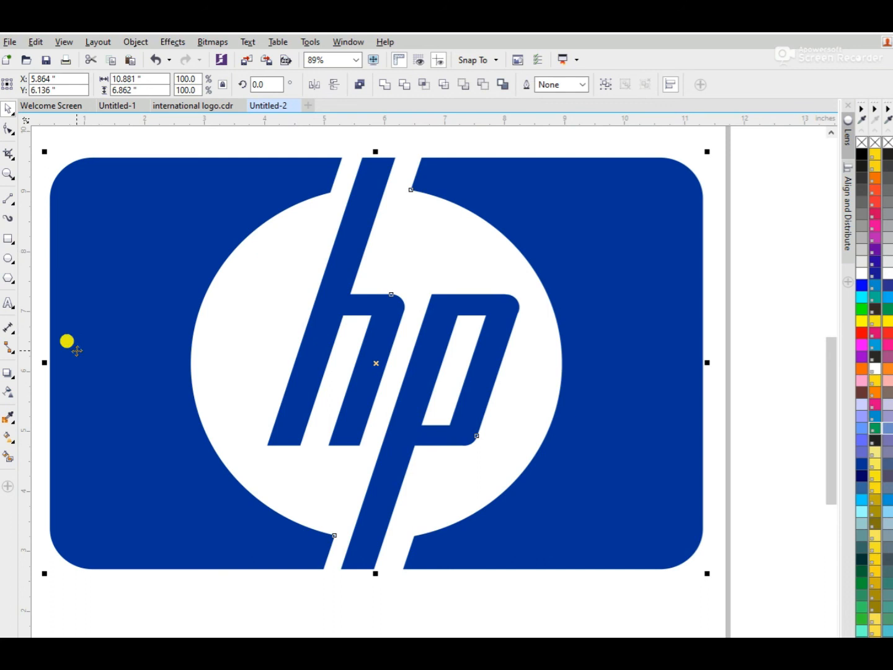
# - Apply the Flat Bottom Right drop shadow preset to all parts of the logo
pyautogui.click(11, 379)
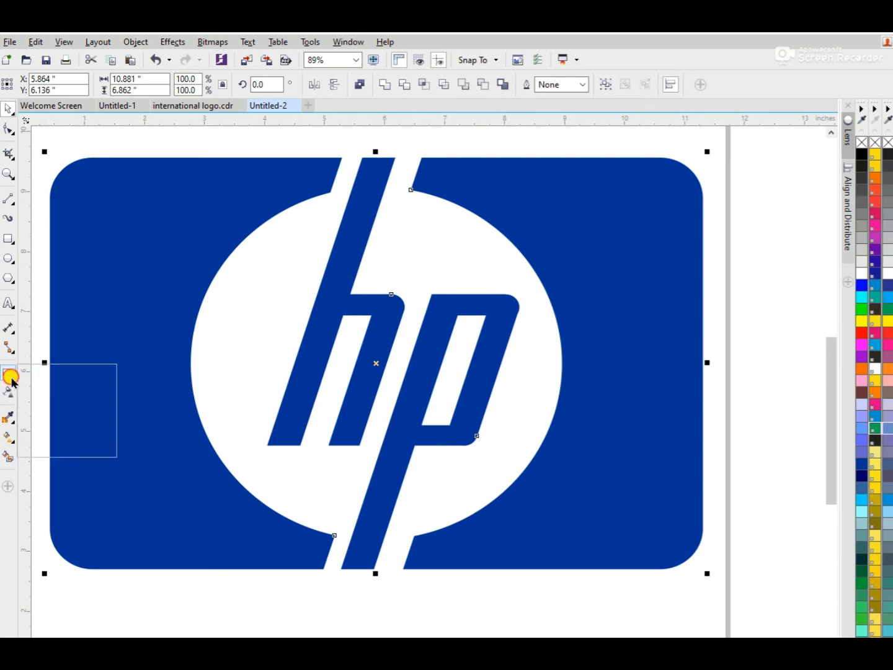
pyautogui.click(57, 371)
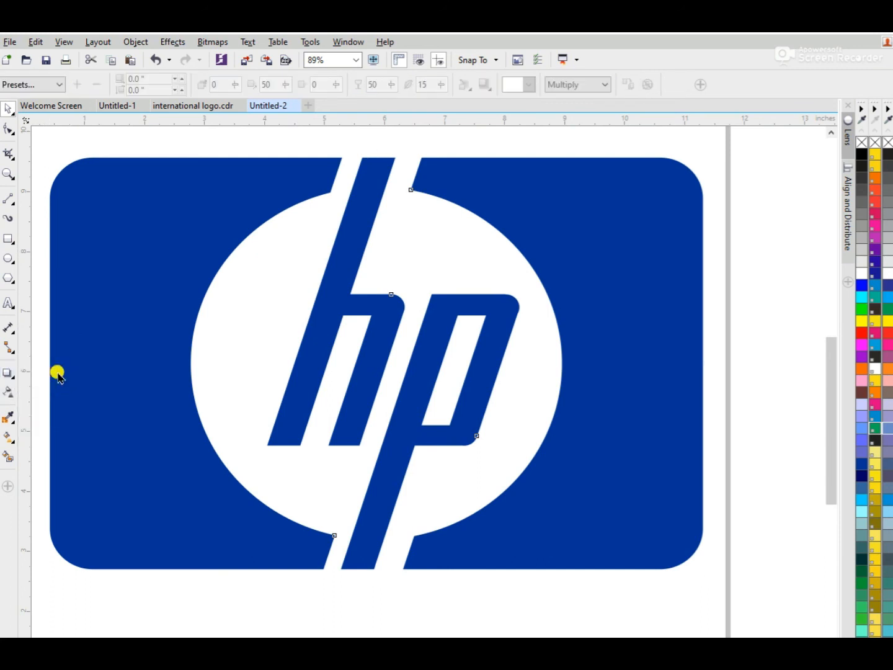
pyautogui.click(60, 87)
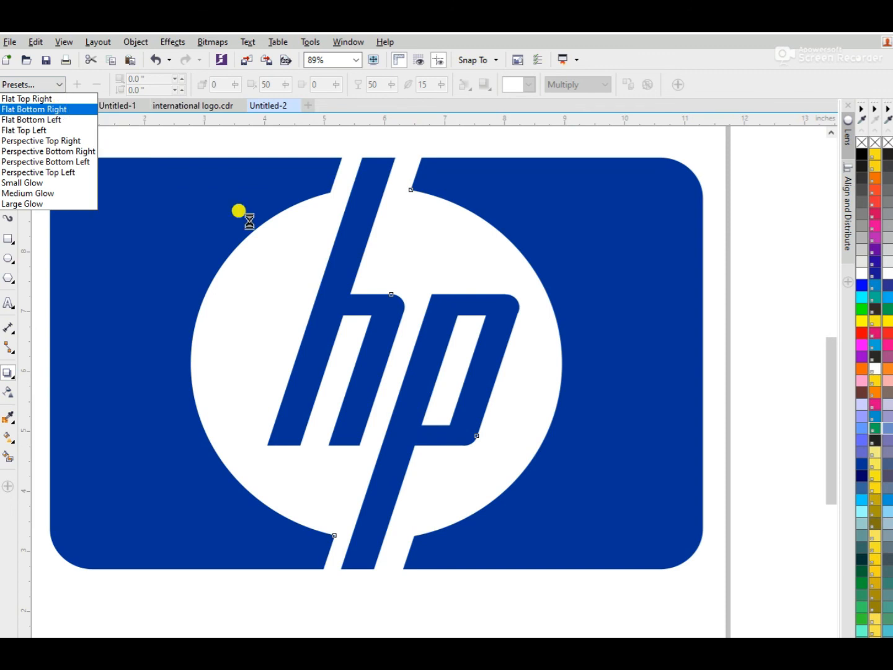
pyautogui.click(353, 295)
# - Shorten the drop shadows of both panels, the p and the h, offsetting the left panel's shadow about 0.159 and -0.119 inches
pyautogui.moveTo(745, 538); pyautogui.dragTo(703, 509)
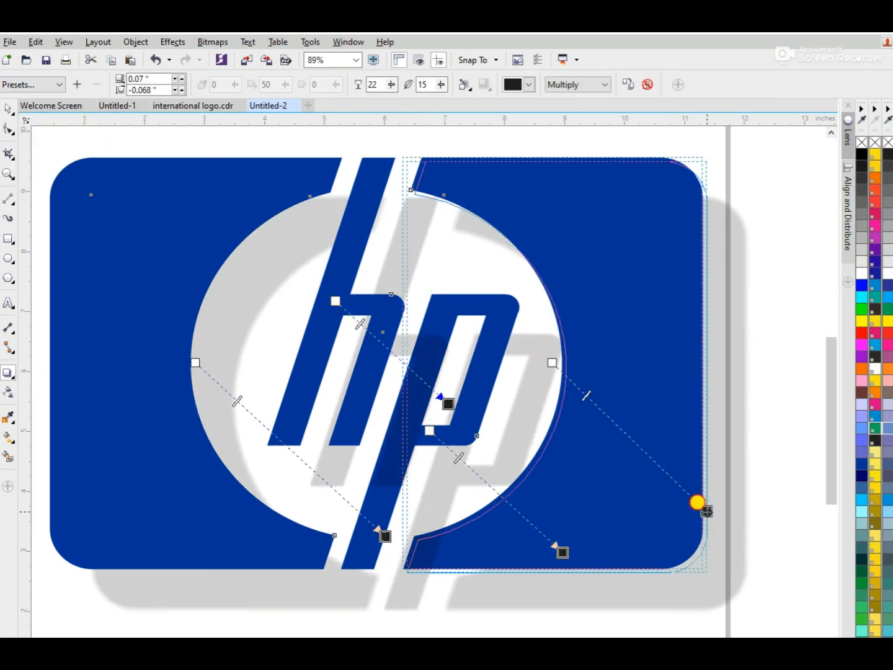
pyautogui.moveTo(705, 509); pyautogui.dragTo(708, 520)
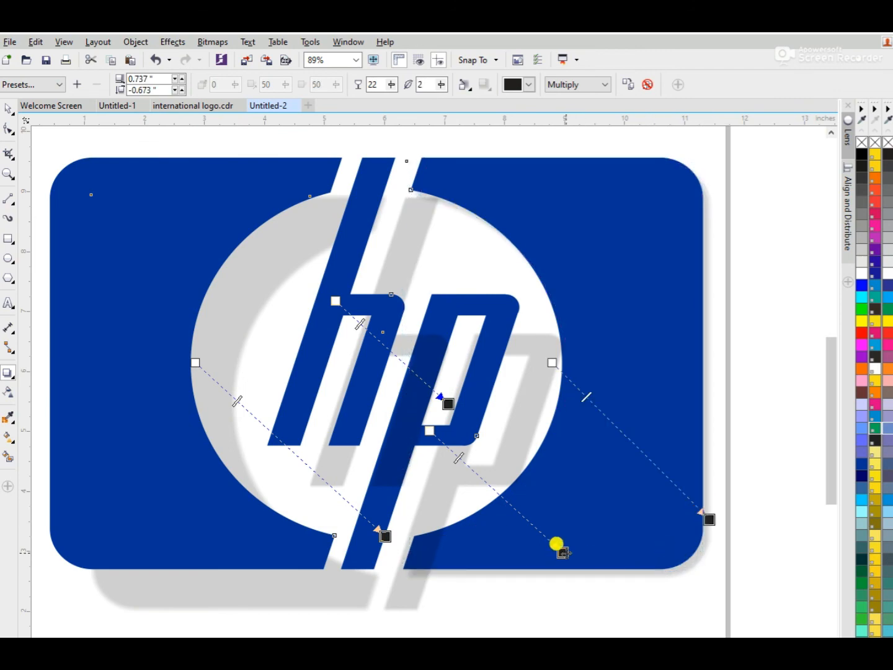
pyautogui.moveTo(558, 543); pyautogui.dragTo(524, 510)
pyautogui.moveTo(443, 404); pyautogui.dragTo(408, 381)
pyautogui.moveTo(391, 528); pyautogui.dragTo(351, 479)
# - Examine the finished logo with its shadows up close and in a full-screen preview
pyautogui.scroll(-3, 347, 469)
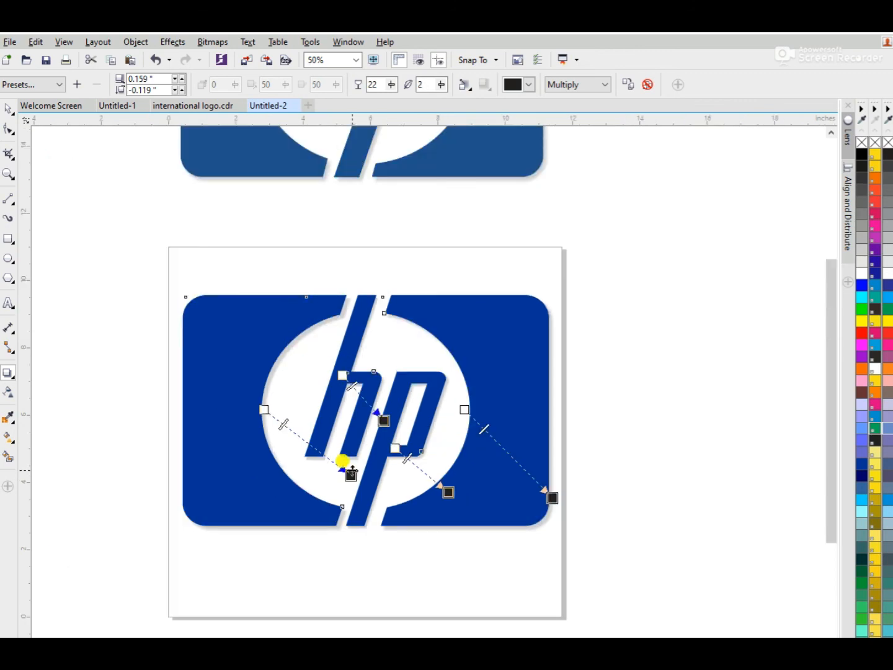
pyautogui.press('space')
pyautogui.press('z')
pyautogui.moveTo(165, 281); pyautogui.dragTo(564, 550)
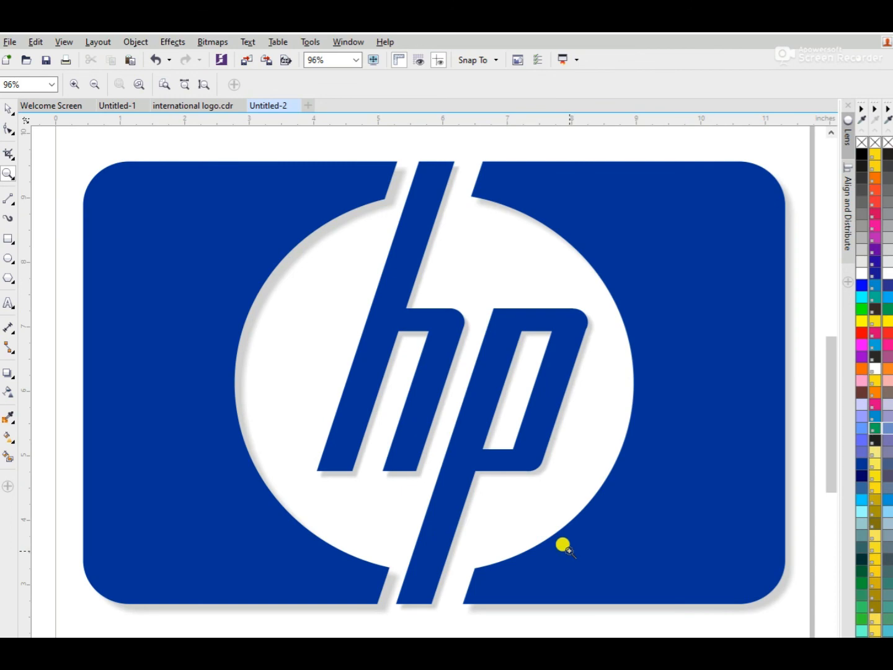
pyautogui.press('F9')
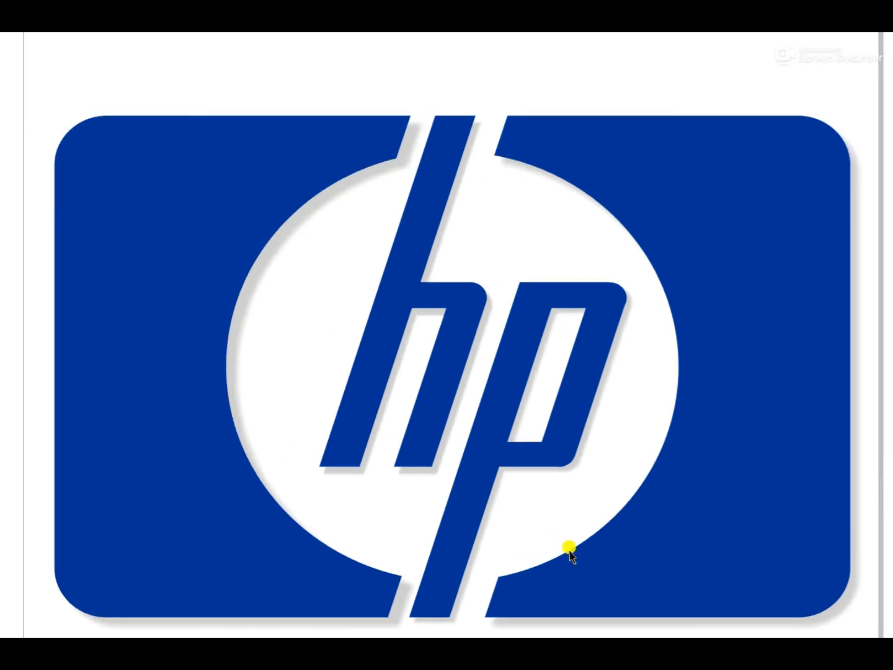
pyautogui.click(575, 459)
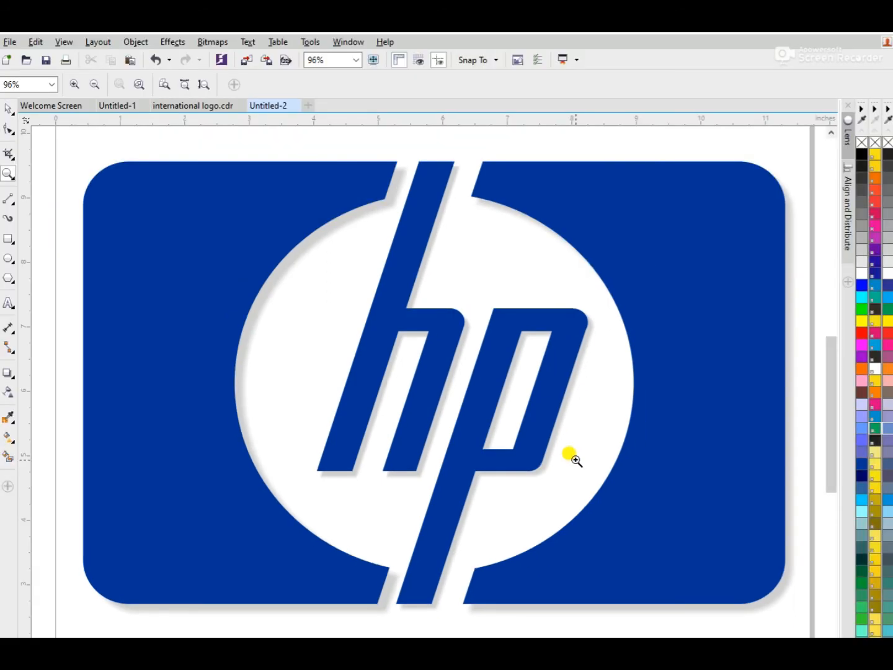